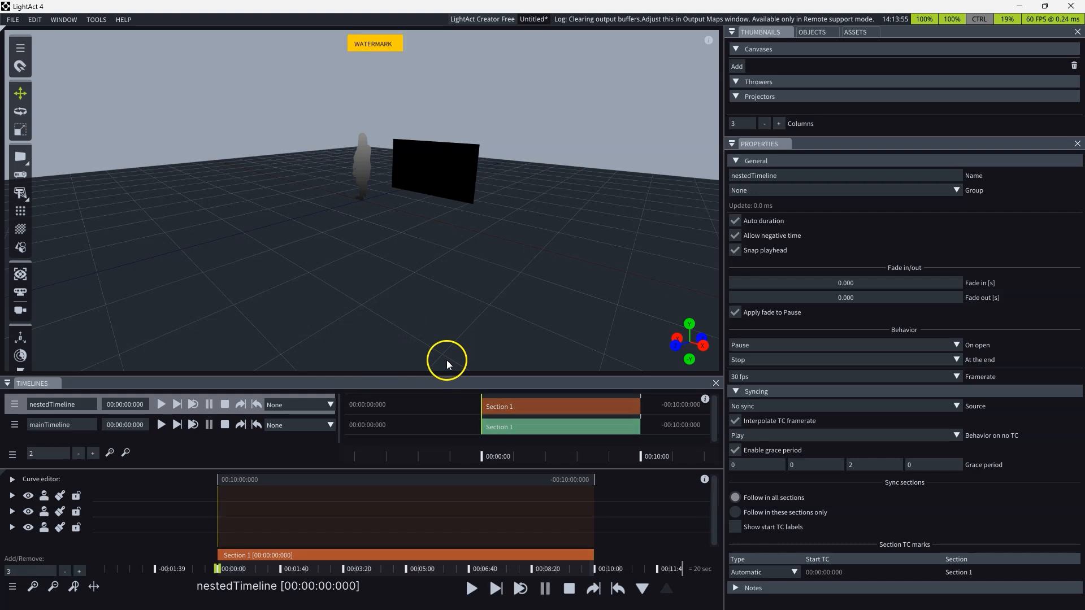
# Open nestedTimeline and shorten its Section 1 to about 2 minutes
pyautogui.click(73, 404)
pyautogui.click(67, 425)
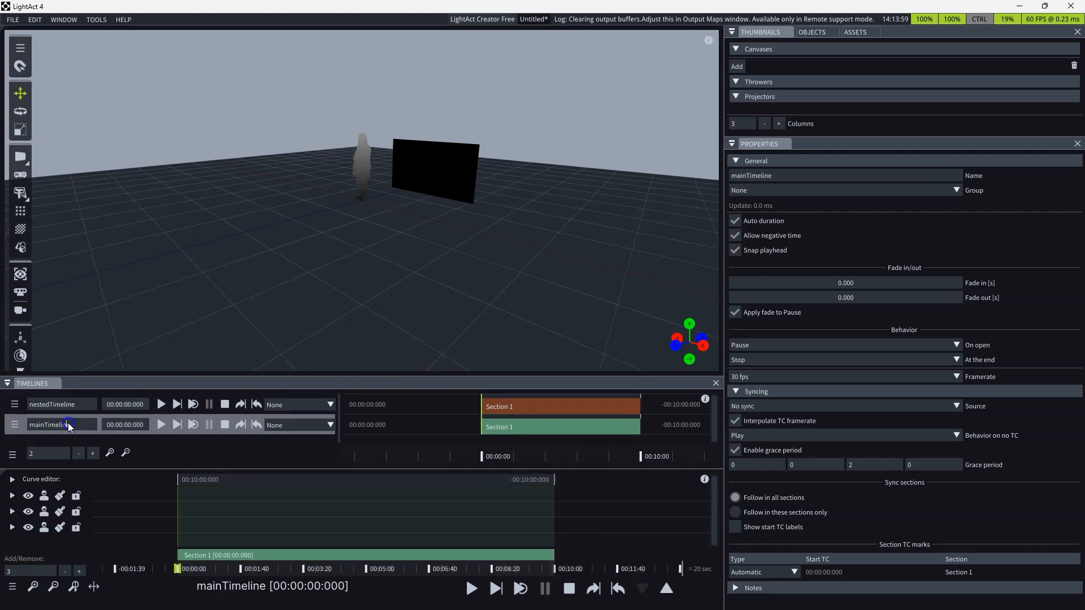
pyautogui.click(93, 405)
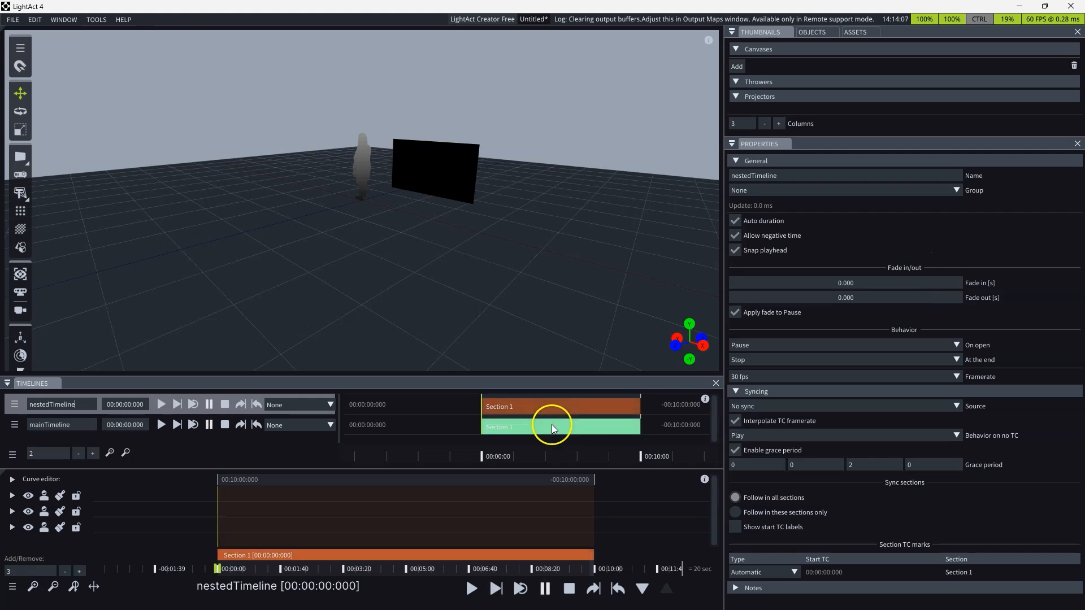
pyautogui.click(274, 554)
pyautogui.moveTo(602, 554); pyautogui.dragTo(291, 557)
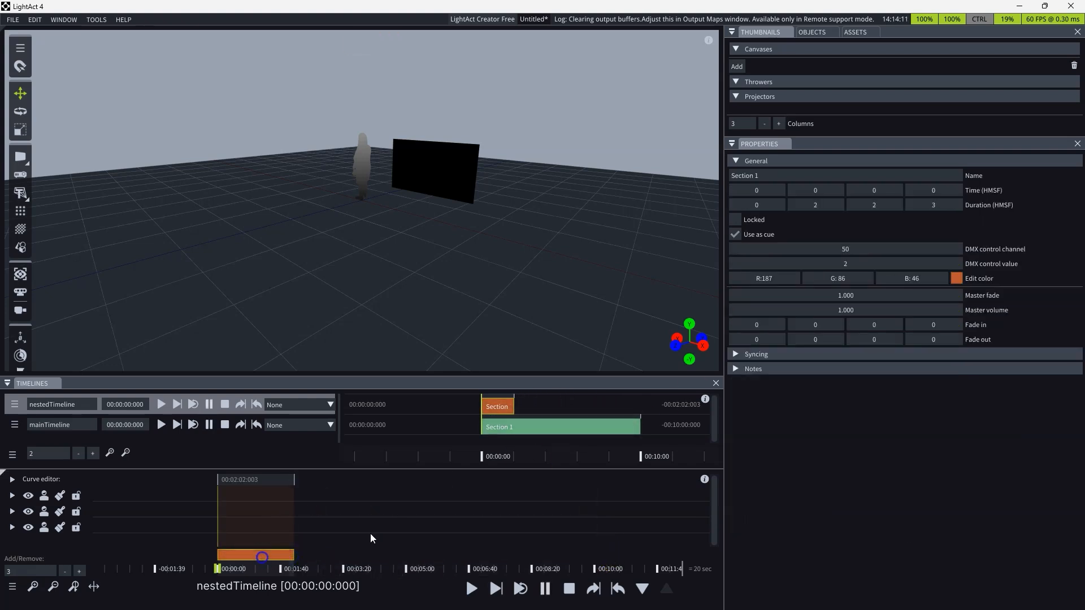
# Set the duration of nestedTimeline's Section 1 to 0 minutes and 5 seconds
pyautogui.click(833, 203)
pyautogui.doubleClick(880, 203)
pyautogui.write('5')
pyautogui.press('Return')
pyautogui.doubleClick(825, 210)
pyautogui.write('0')
pyautogui.press('Return')
pyautogui.scroll(8, 216, 536)
pyautogui.scroll(5, 255, 536)
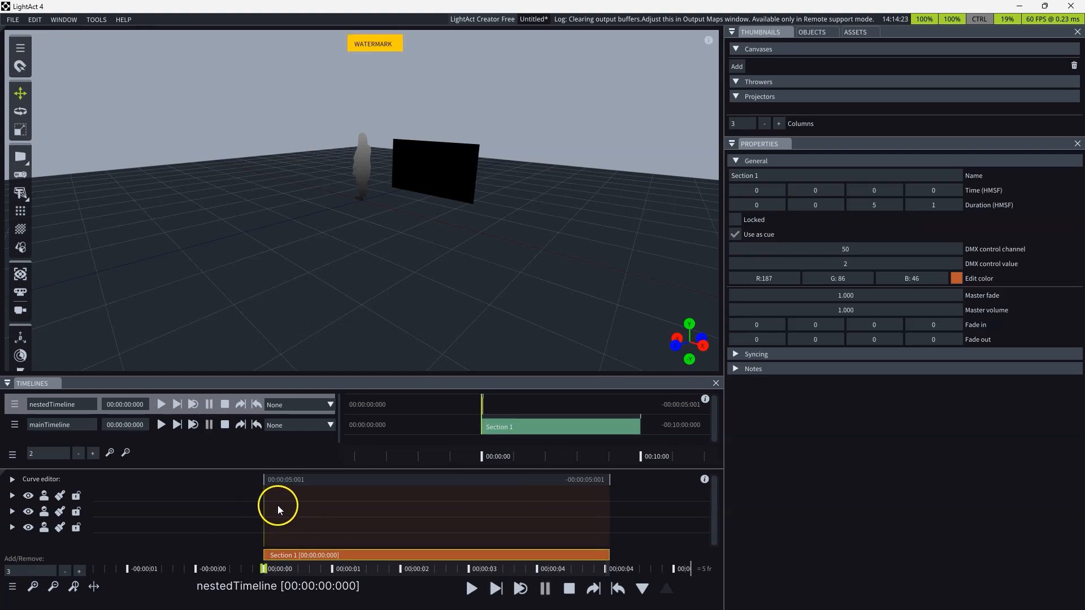
# Add a Gradient layer at the start of nestedTimeline and trim it to the end of Section 1
pyautogui.doubleClick(277, 505)
pyautogui.rightClick(362, 510)
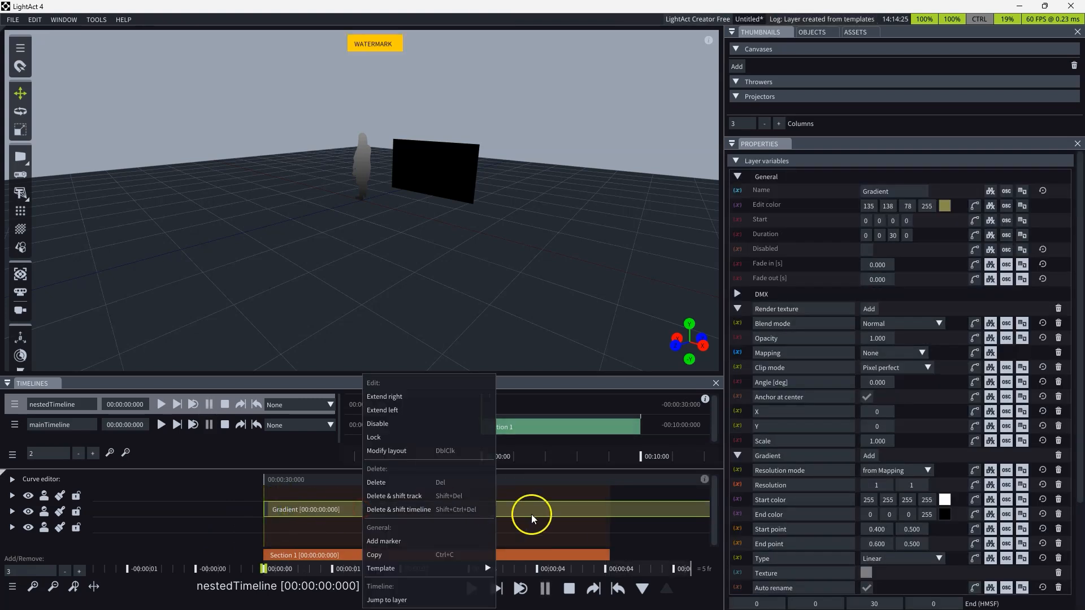
pyautogui.click(424, 397)
pyautogui.scroll(-6, 392, 512)
pyautogui.scroll(-3, 392, 511)
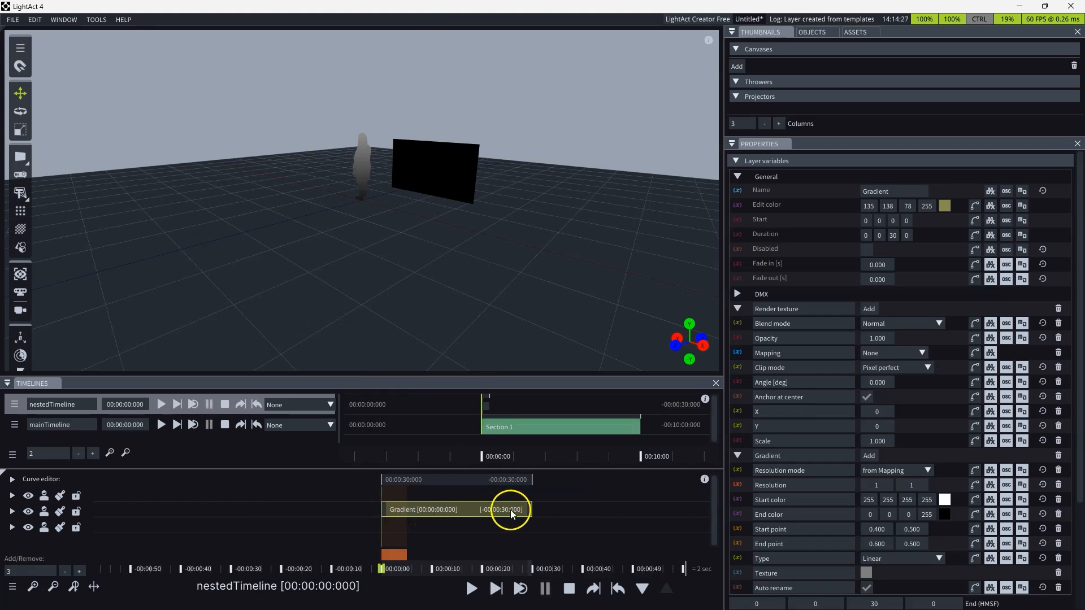
pyautogui.moveTo(527, 510); pyautogui.dragTo(408, 512)
pyautogui.click(389, 521)
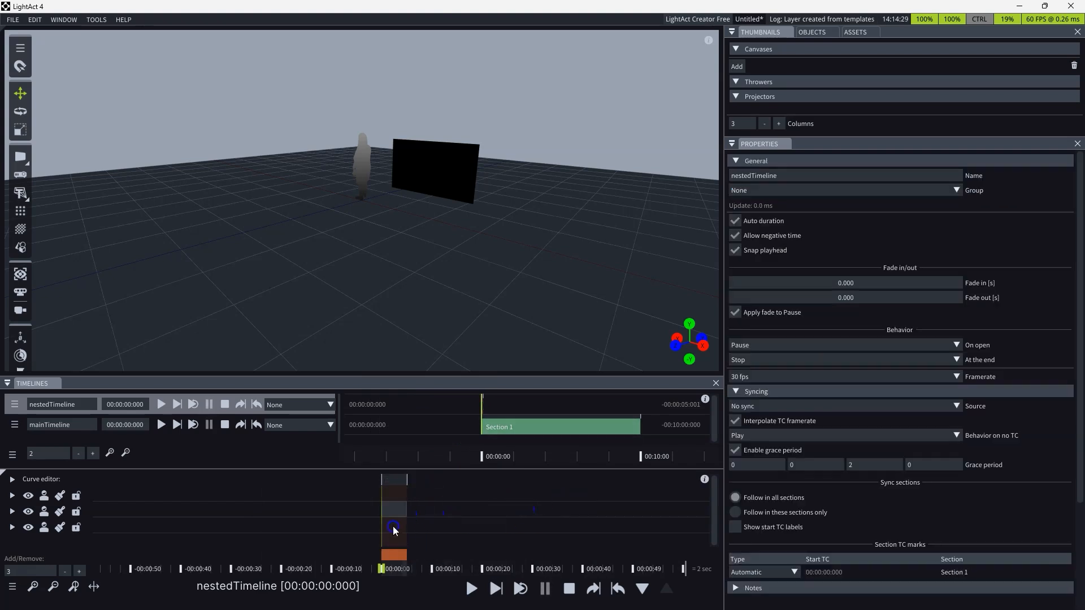
# Set the Gradient layer's fade in and fade out to 2 seconds each
pyautogui.scroll(8, 389, 521)
pyautogui.scroll(2, 387, 517)
pyautogui.click(432, 504)
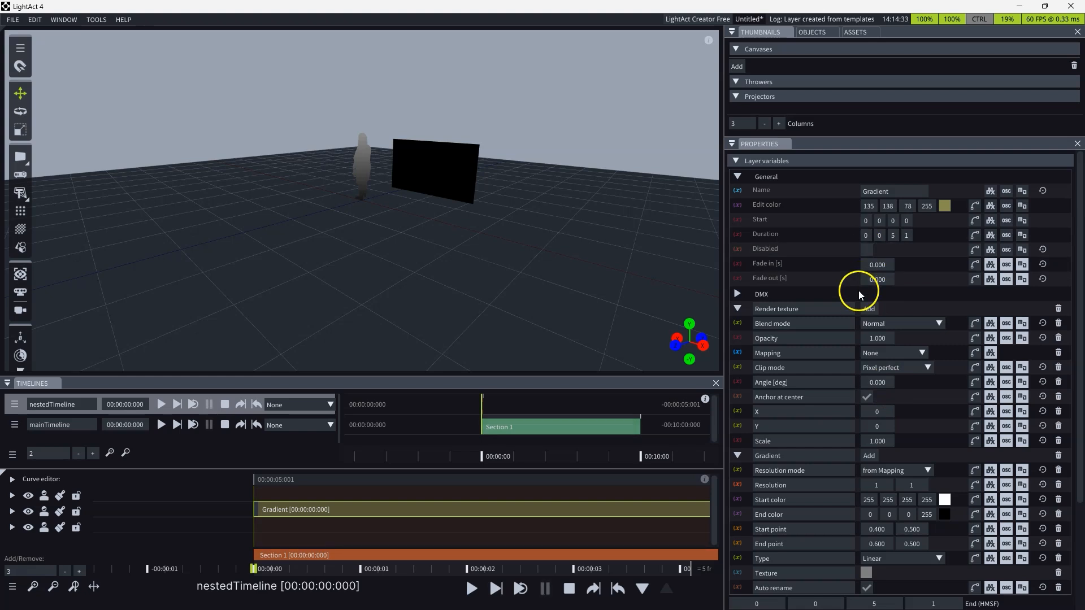
pyautogui.click(873, 266)
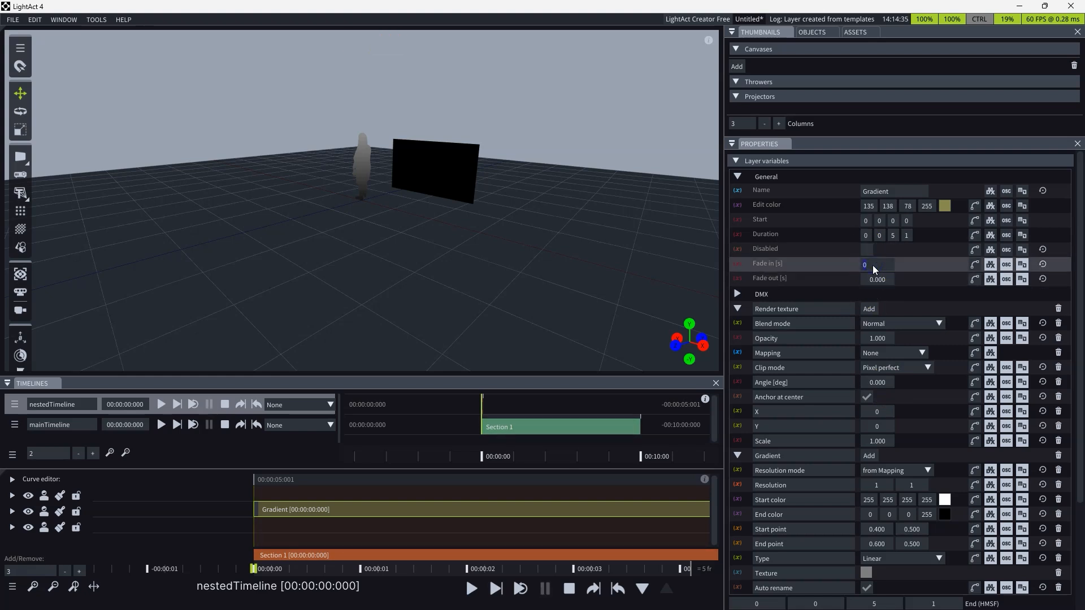
pyautogui.write('2')
pyautogui.press('Tab')
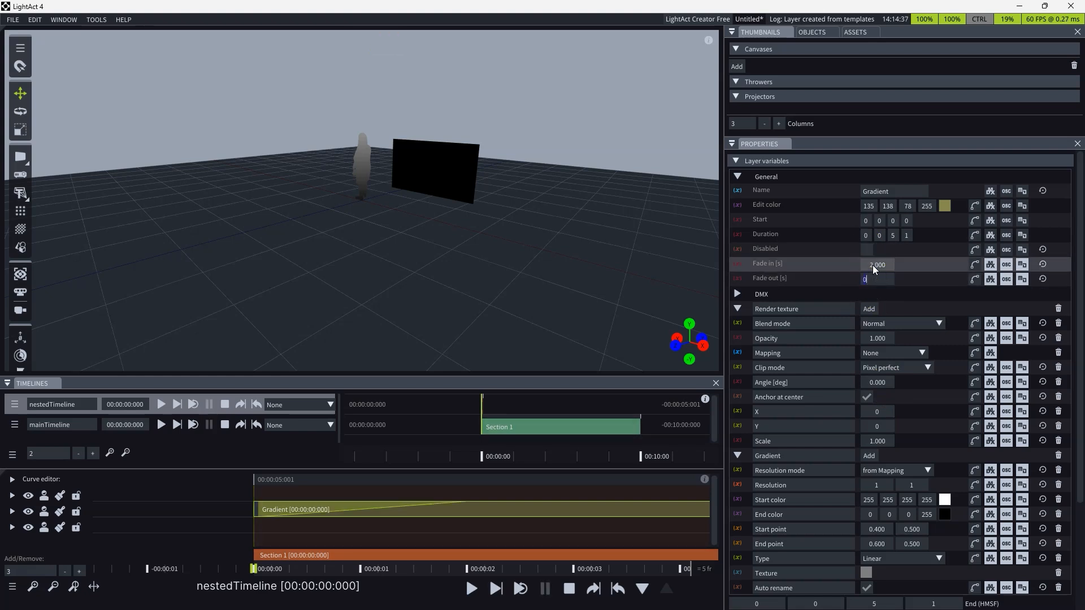
pyautogui.write('2')
pyautogui.click(574, 535)
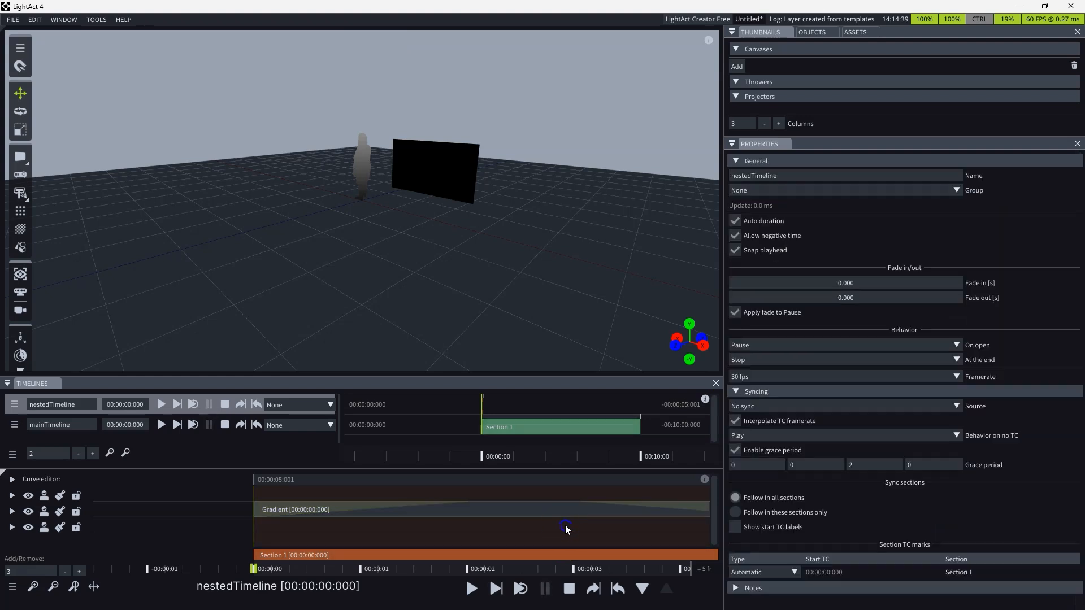
# Expand the curve editor for the Gradient layer and enlarge the timelines area to make room for it
pyautogui.click(315, 519)
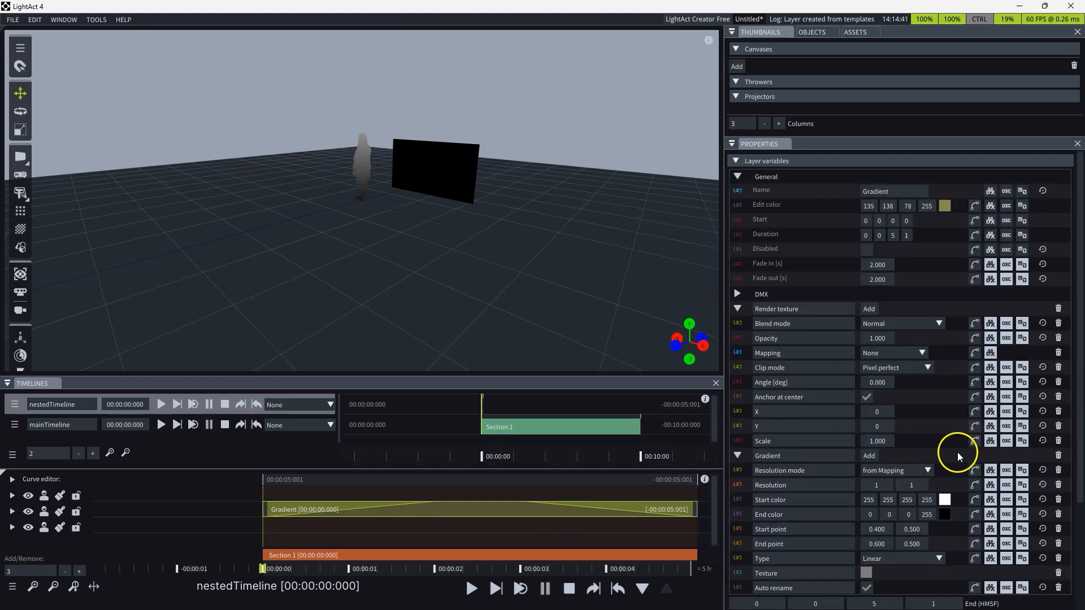
pyautogui.click(12, 479)
pyautogui.moveTo(404, 378); pyautogui.dragTo(405, 323)
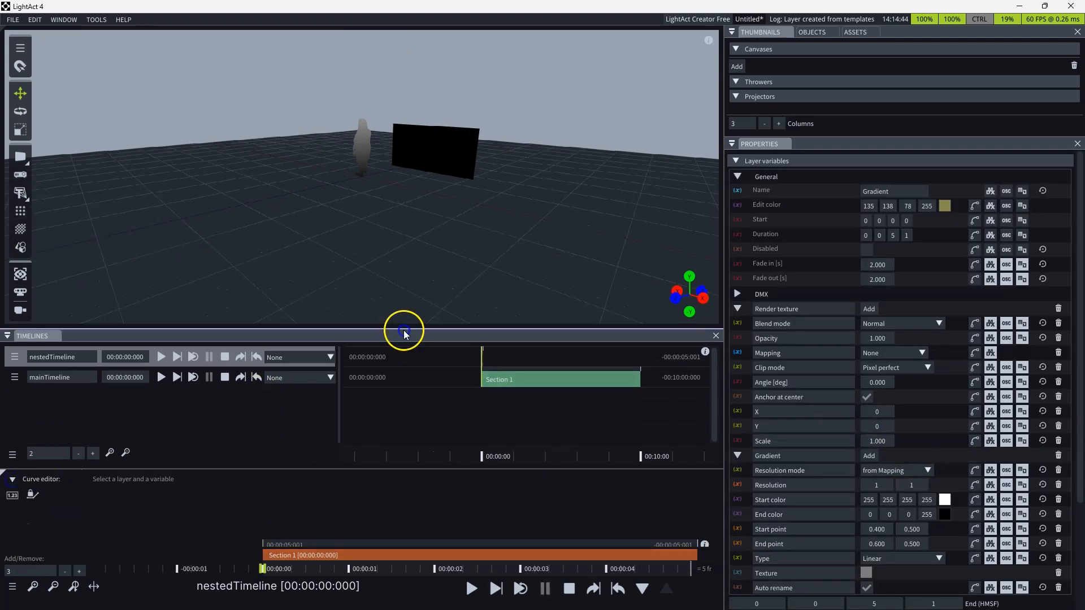
pyautogui.moveTo(421, 469); pyautogui.dragTo(422, 420)
# Map the Gradient layer to Video screen 0 and enable curve animation for its Start color
pyautogui.moveTo(421, 150); pyautogui.dragTo(468, 528)
pyautogui.moveTo(411, 570); pyautogui.dragTo(479, 567)
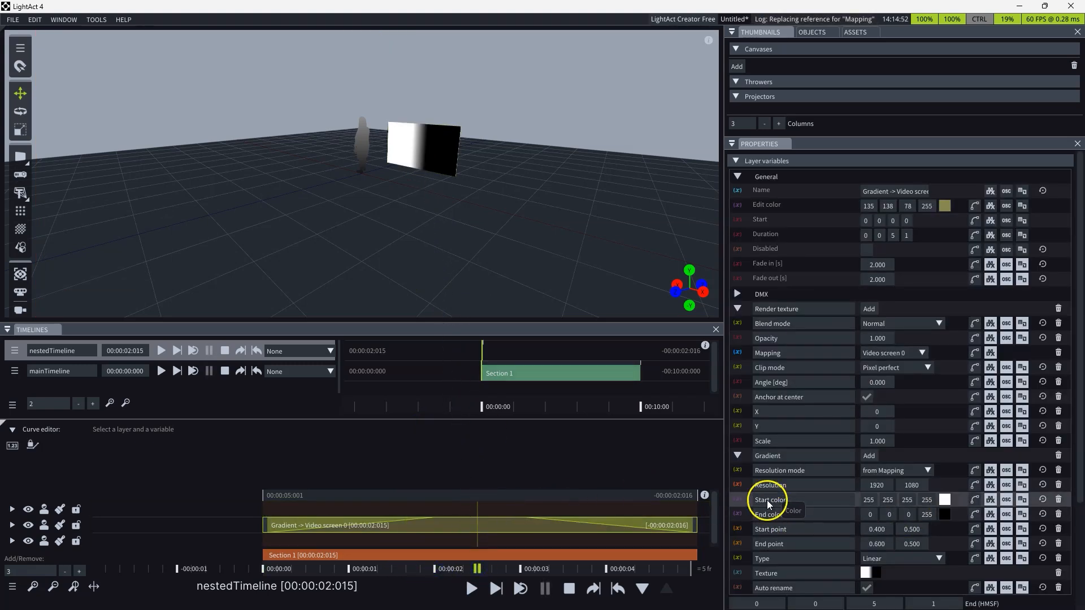
pyautogui.click(975, 500)
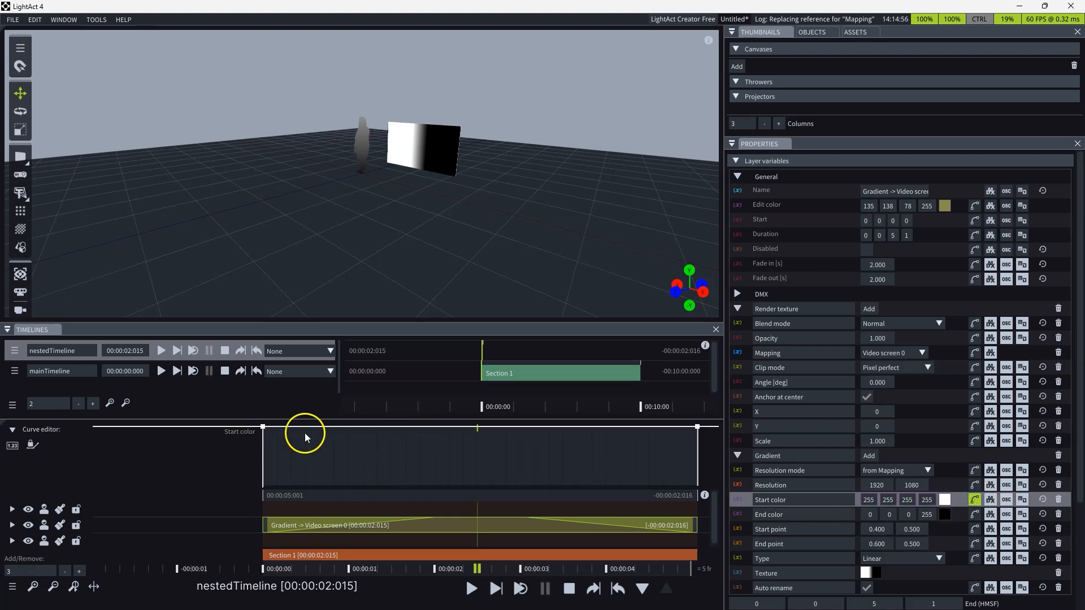
# Lower the Start color curve points at the beginning of the layer to a blue of about 54, 145, 201
pyautogui.moveTo(479, 570); pyautogui.dragTo(263, 572)
pyautogui.moveTo(262, 427)
pyautogui.mouseDown()
pyautogui.moveTo(270, 464)
pyautogui.moveTo(269, 442)
pyautogui.mouseUp()
pyautogui.click(286, 572)
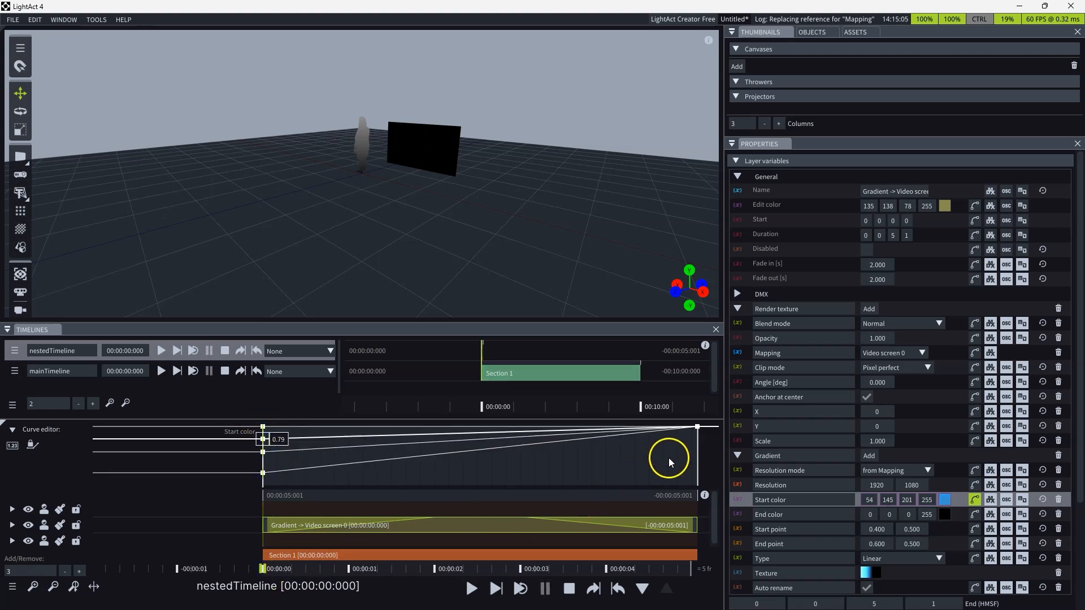
# Add a Start color curve point at about 2 seconds 19 frames and lower a channel's end point to about 0.11
pyautogui.moveTo(265, 571); pyautogui.dragTo(489, 569)
pyautogui.rightClick(487, 469)
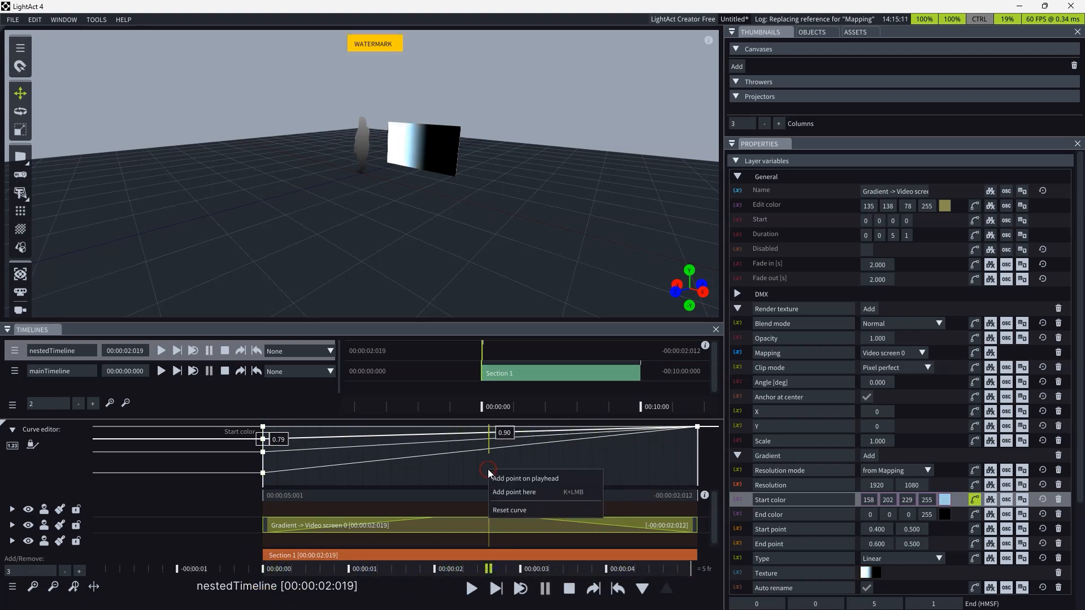
pyautogui.click(530, 480)
pyautogui.moveTo(487, 568); pyautogui.dragTo(671, 566)
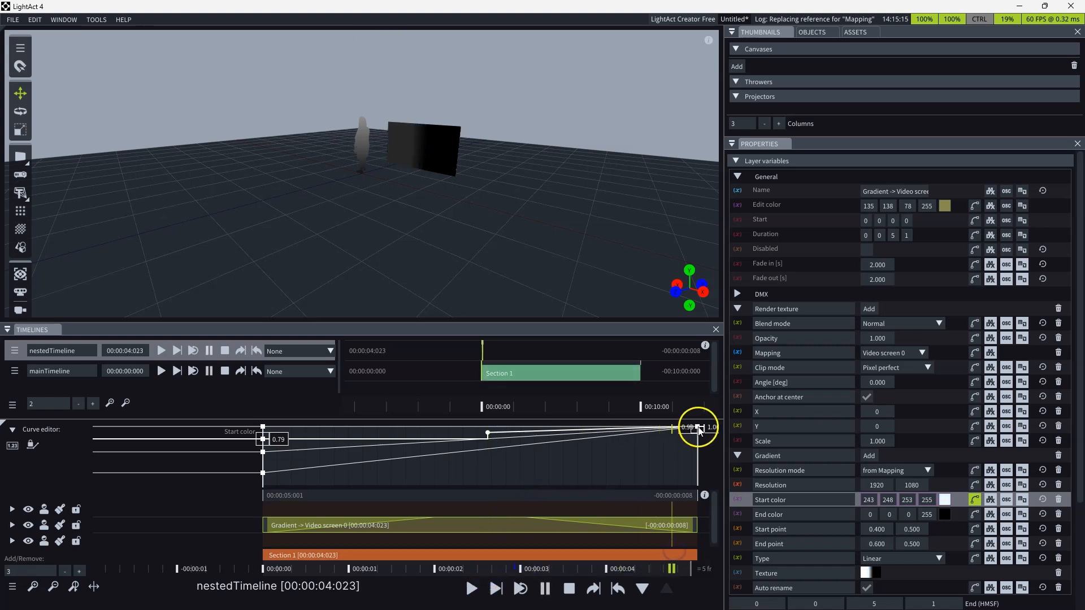
pyautogui.moveTo(699, 430); pyautogui.dragTo(694, 480)
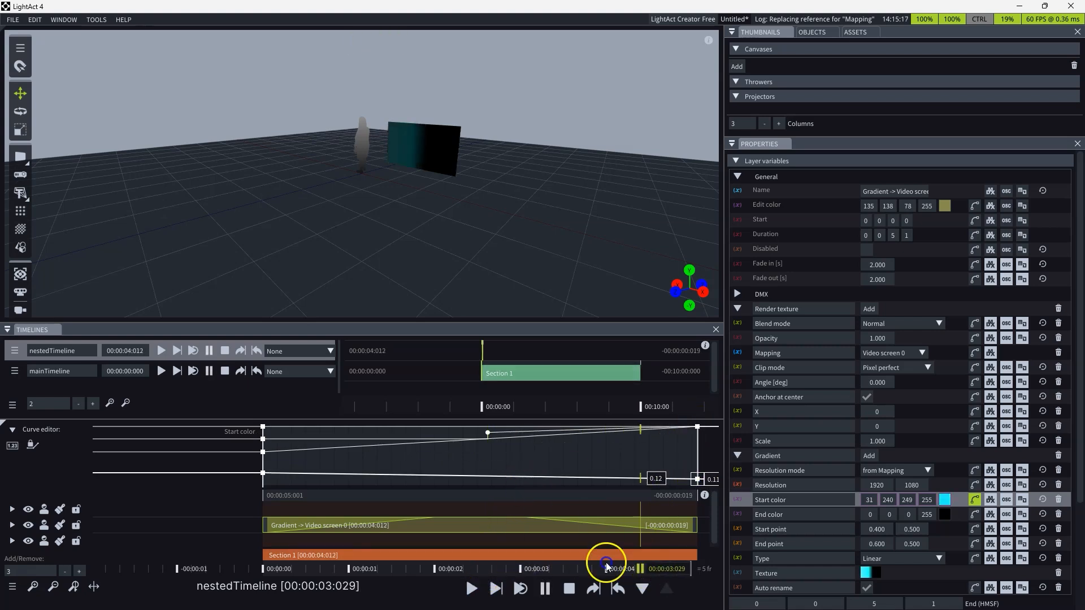
# Add a Start color curve point at about 2 seconds 29 frames, raise it to about 0.76, and scrub back to the start
pyautogui.moveTo(606, 565); pyautogui.dragTo(517, 567)
pyautogui.rightClick(521, 479)
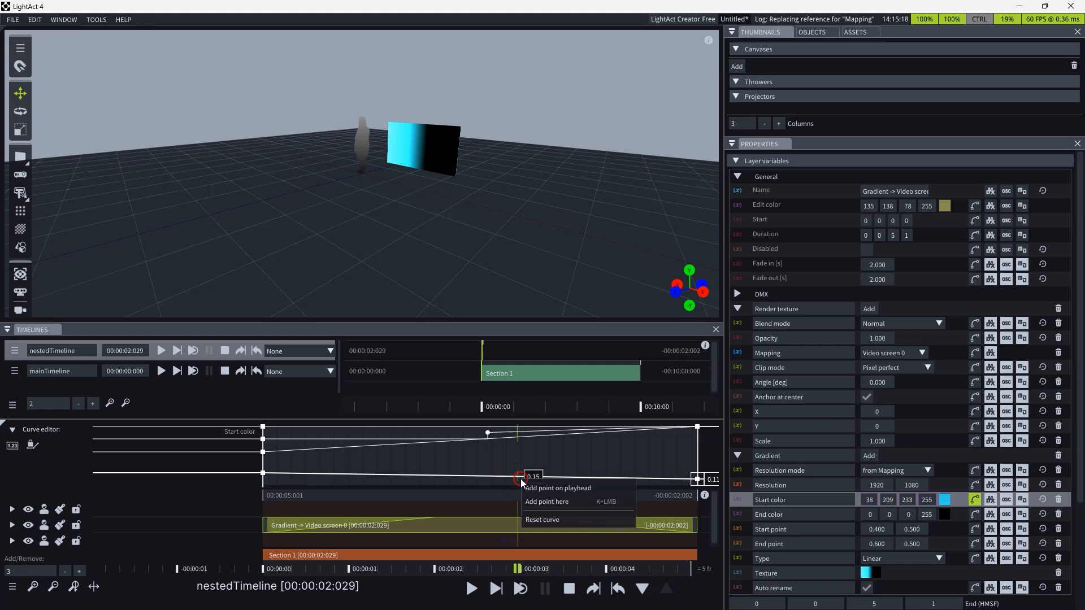
pyautogui.click(550, 495)
pyautogui.moveTo(517, 475); pyautogui.dragTo(516, 443)
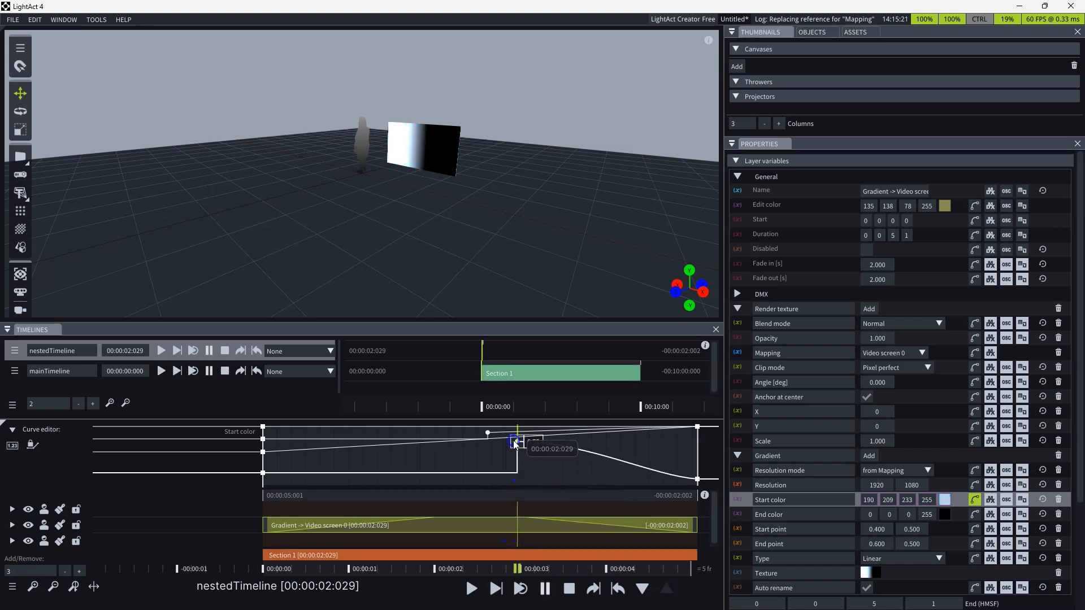
pyautogui.moveTo(517, 568); pyautogui.dragTo(275, 557)
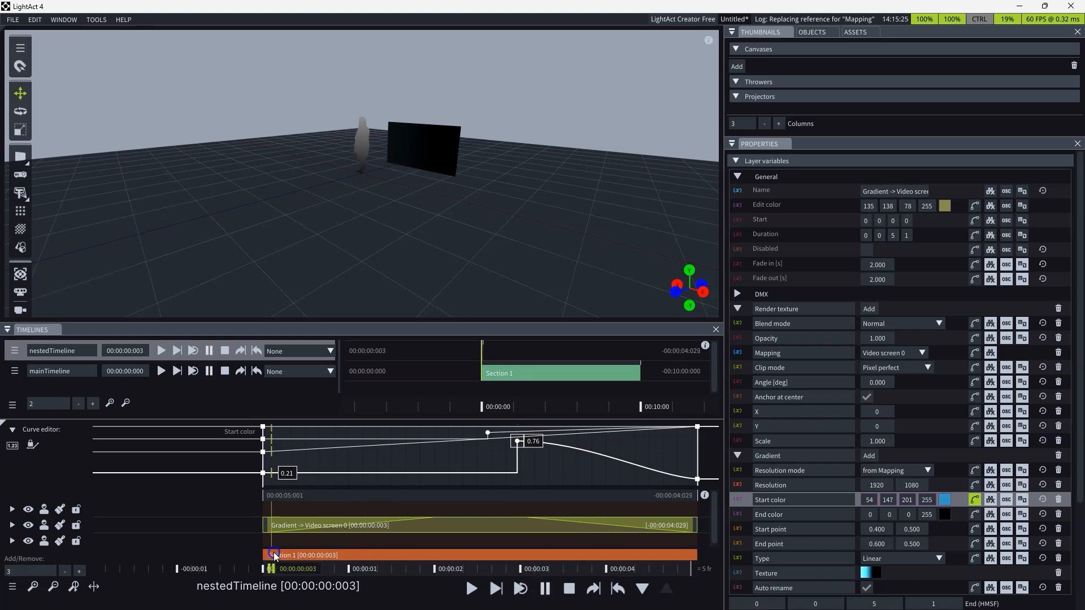
# Open mainTimeline and add a 30-second Color grid layer at its start, mapped to Video screen 0
pyautogui.click(136, 372)
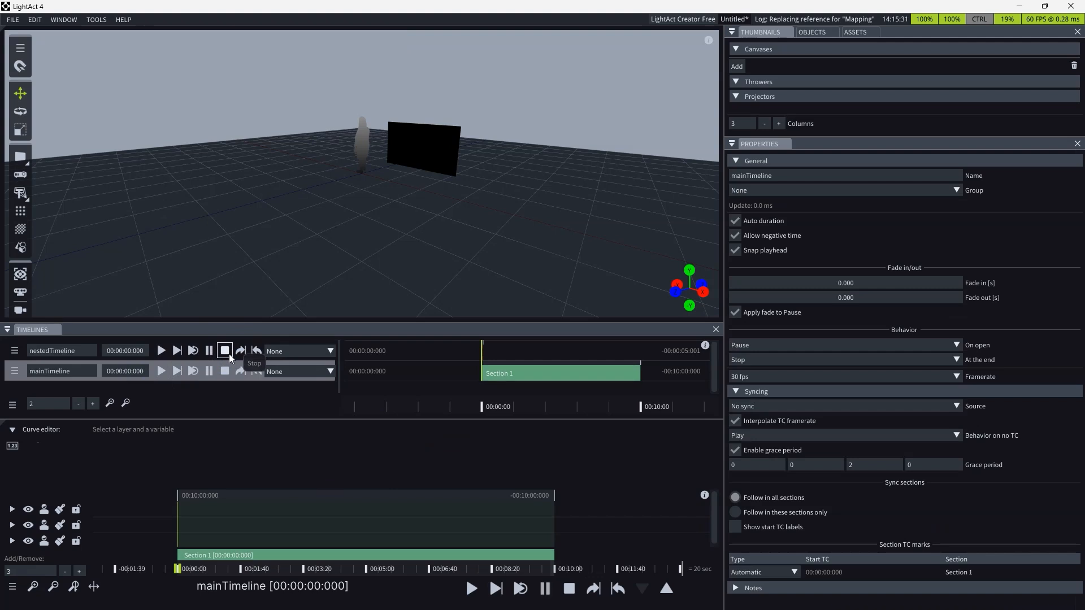
pyautogui.moveTo(218, 516); pyautogui.dragTo(183, 531)
pyautogui.moveTo(439, 133); pyautogui.dragTo(192, 526)
pyautogui.scroll(3, 169, 534)
pyautogui.scroll(3, 168, 533)
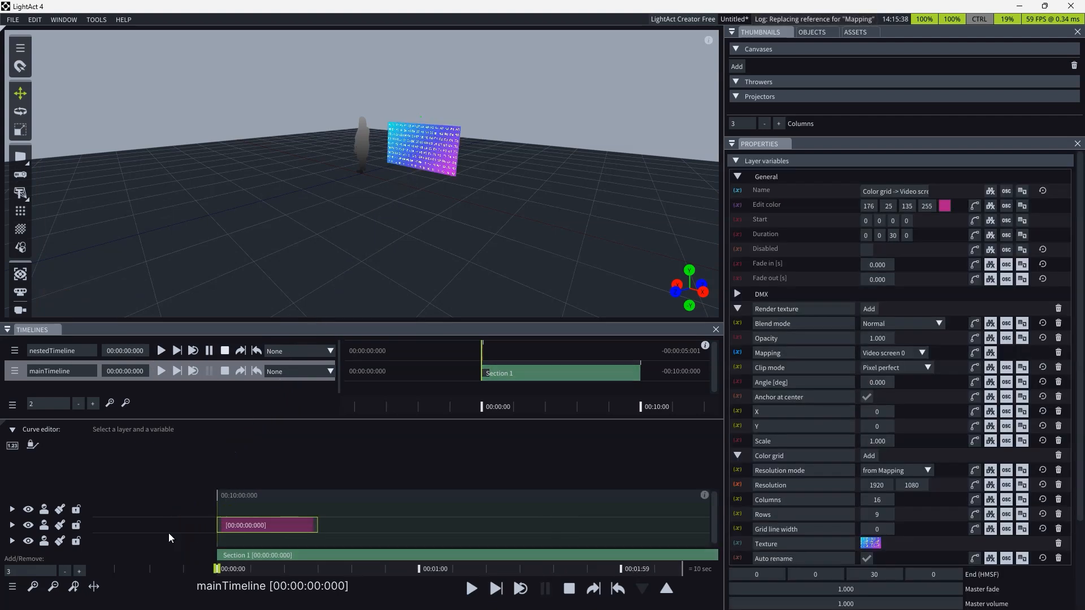
# Add a Solid color layer mapped to Video screen 0 and place it directly after the Color grid layer
pyautogui.click(391, 524)
pyautogui.moveTo(421, 148); pyautogui.dragTo(399, 521)
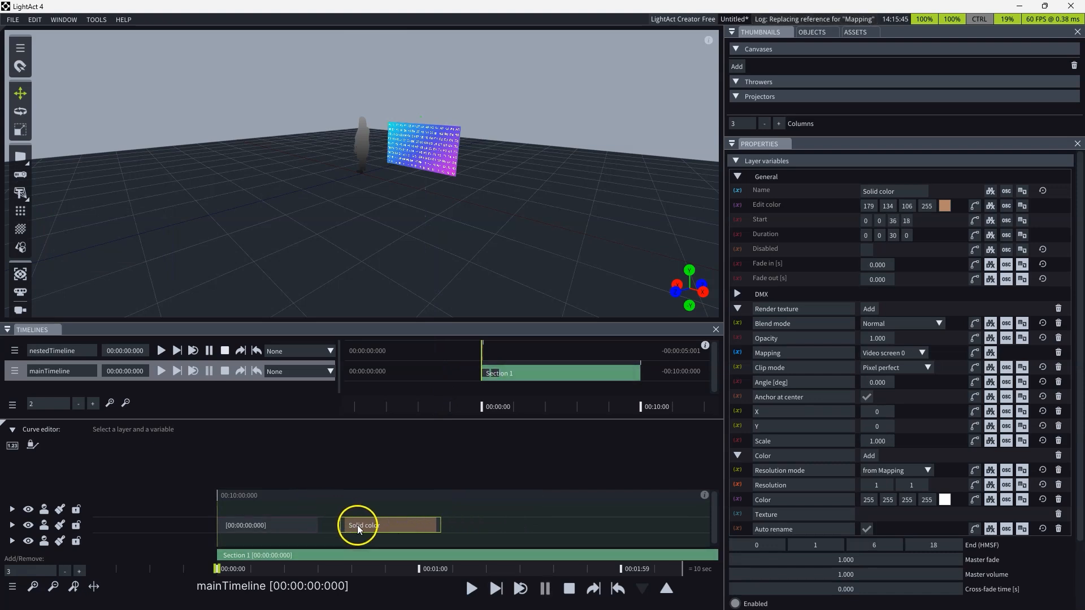
pyautogui.moveTo(372, 526); pyautogui.dragTo(317, 511)
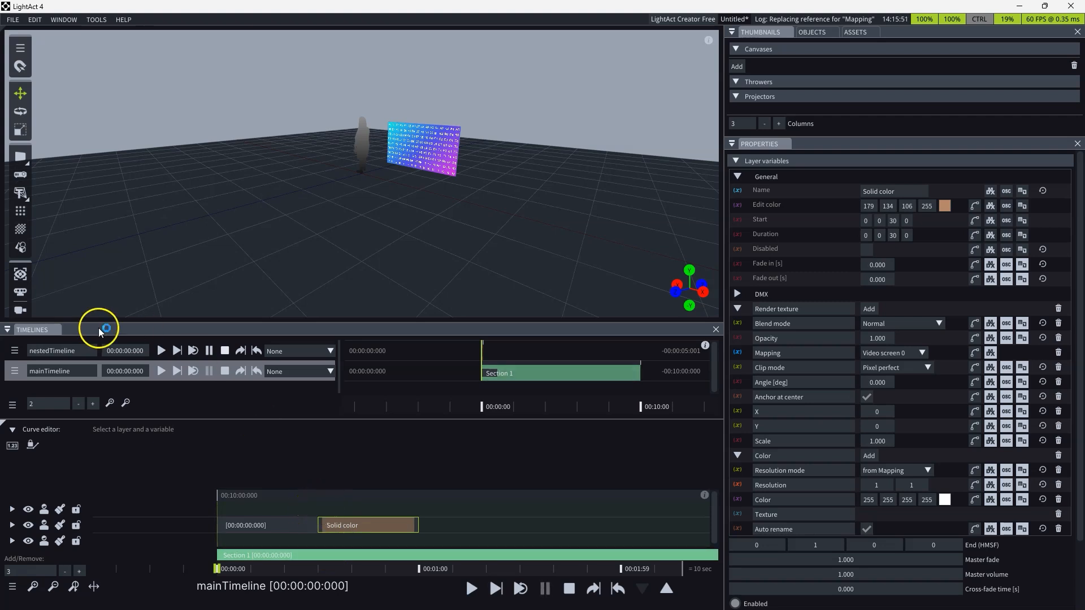
# Add a Set timeline state layer above the start of the Solid color layer and shorten it to about 8 seconds
pyautogui.click(314, 507)
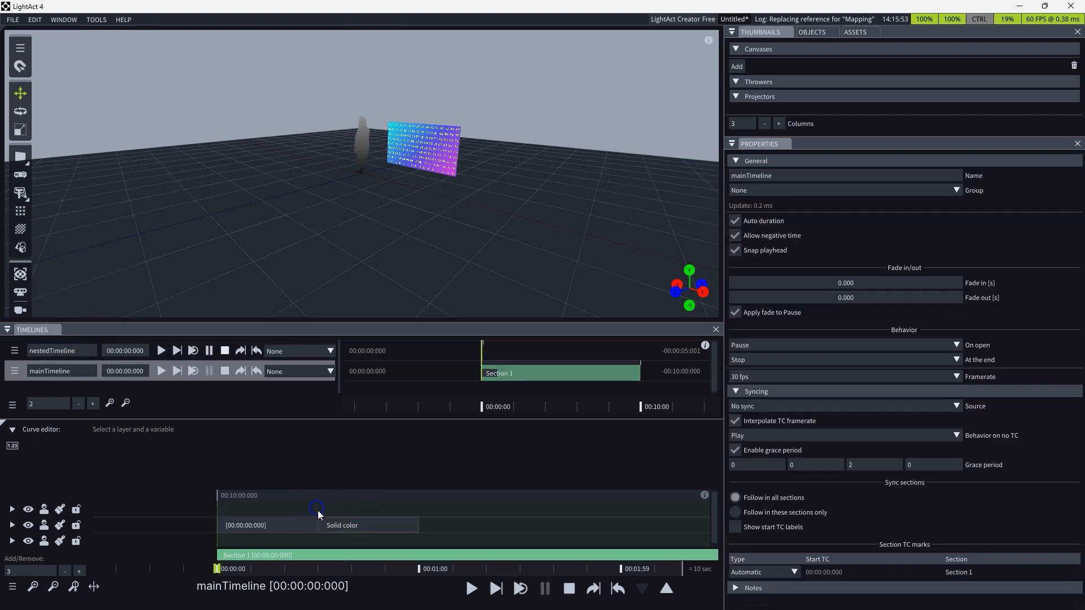
pyautogui.rightClick(317, 508)
pyautogui.moveTo(354, 463)
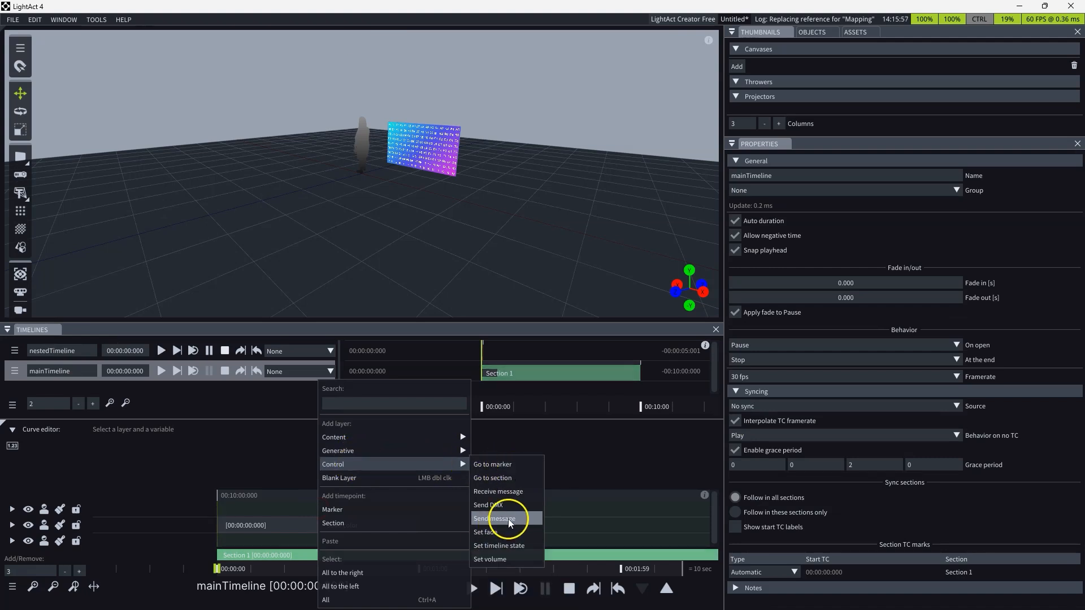
pyautogui.click(511, 547)
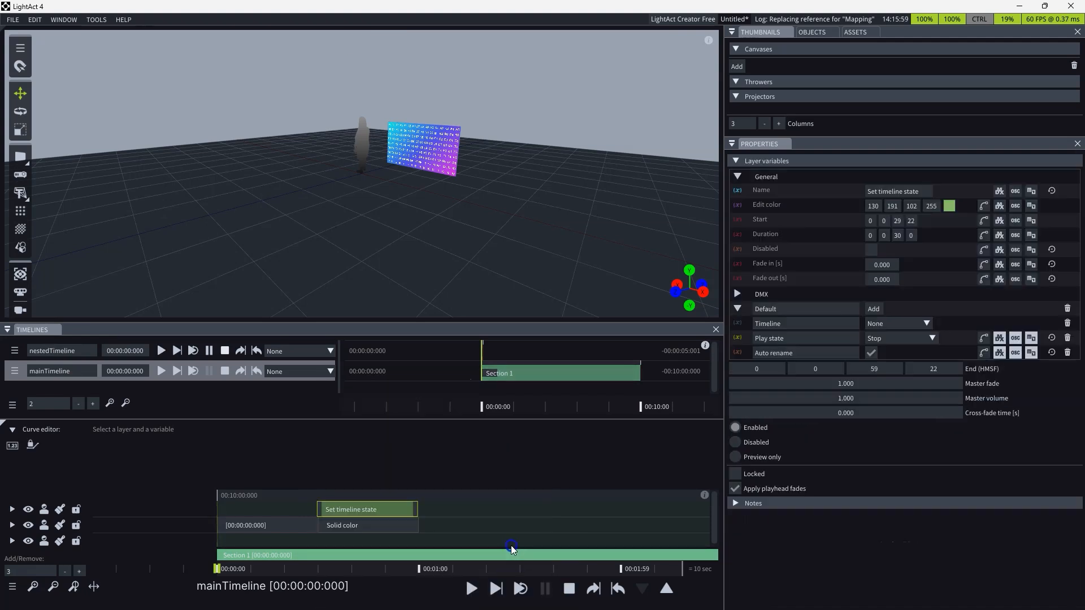
pyautogui.moveTo(416, 506); pyautogui.dragTo(342, 507)
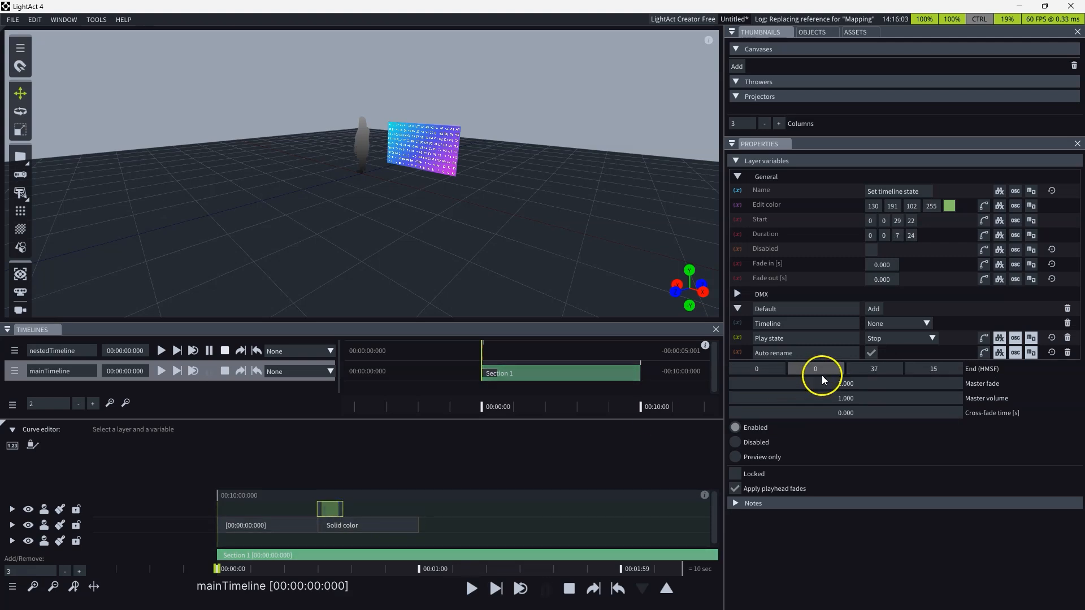
# Set the Set timeline state layer's target timeline to nestedTimeline and its play state to Play
pyautogui.click(895, 324)
pyautogui.click(890, 382)
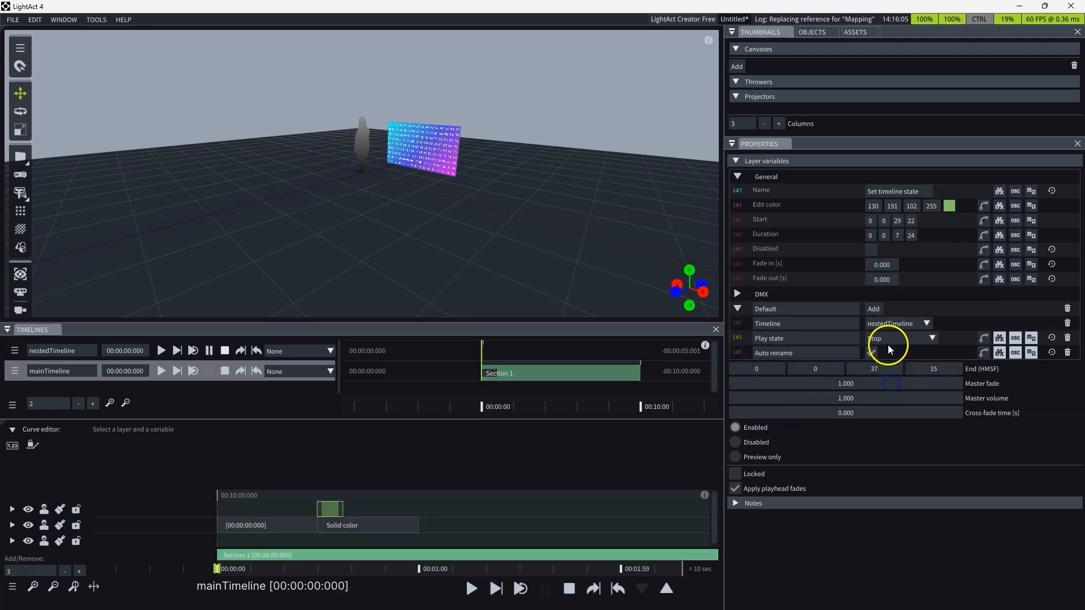
pyautogui.click(887, 339)
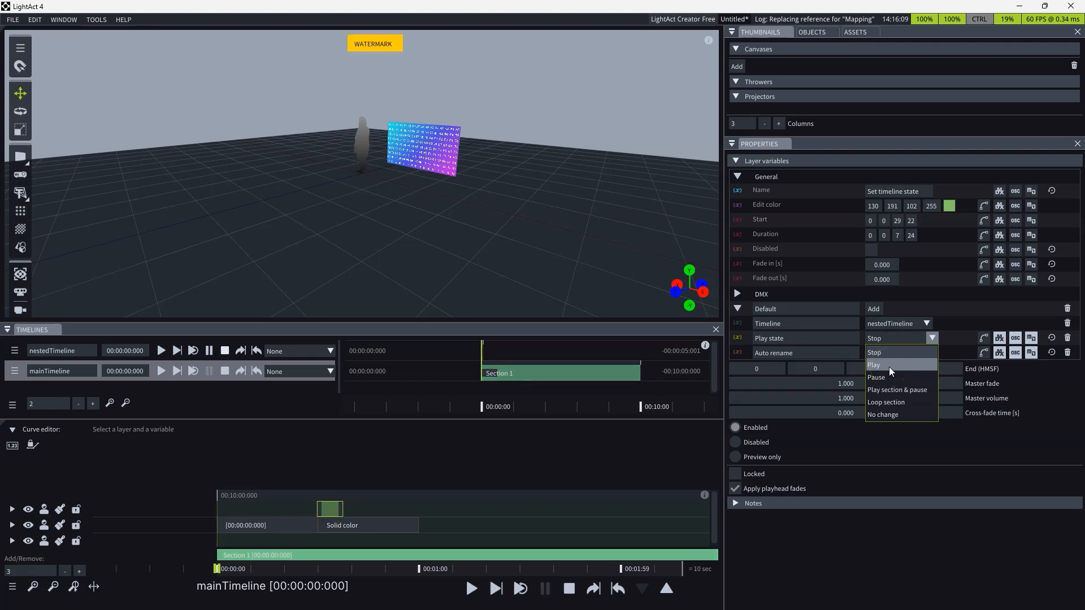
pyautogui.click(889, 368)
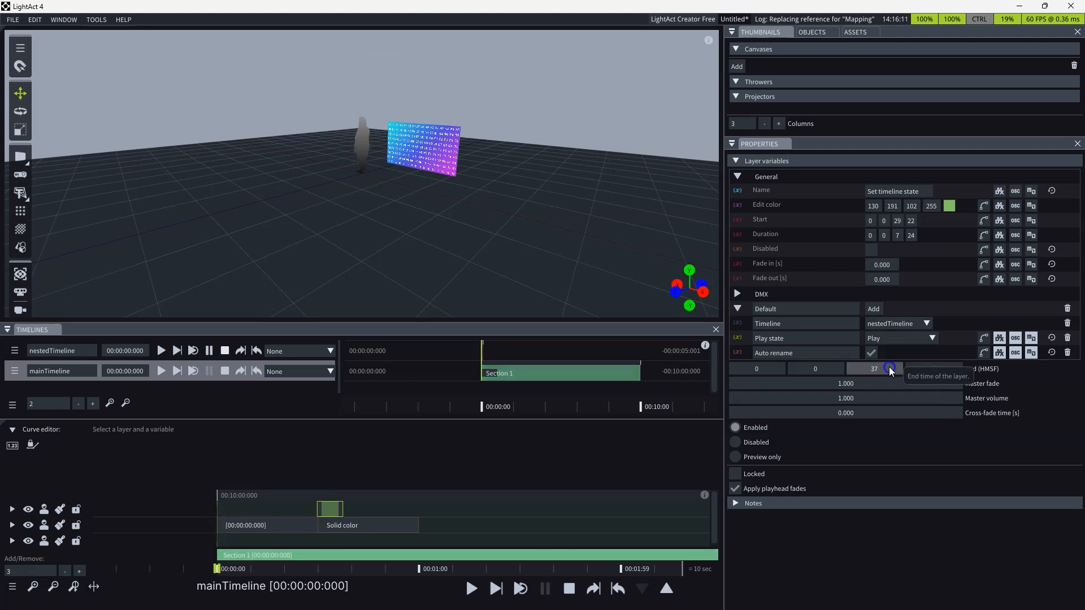
# Open nestedTimeline and examine its end-of-timeline behavior setting
pyautogui.click(121, 349)
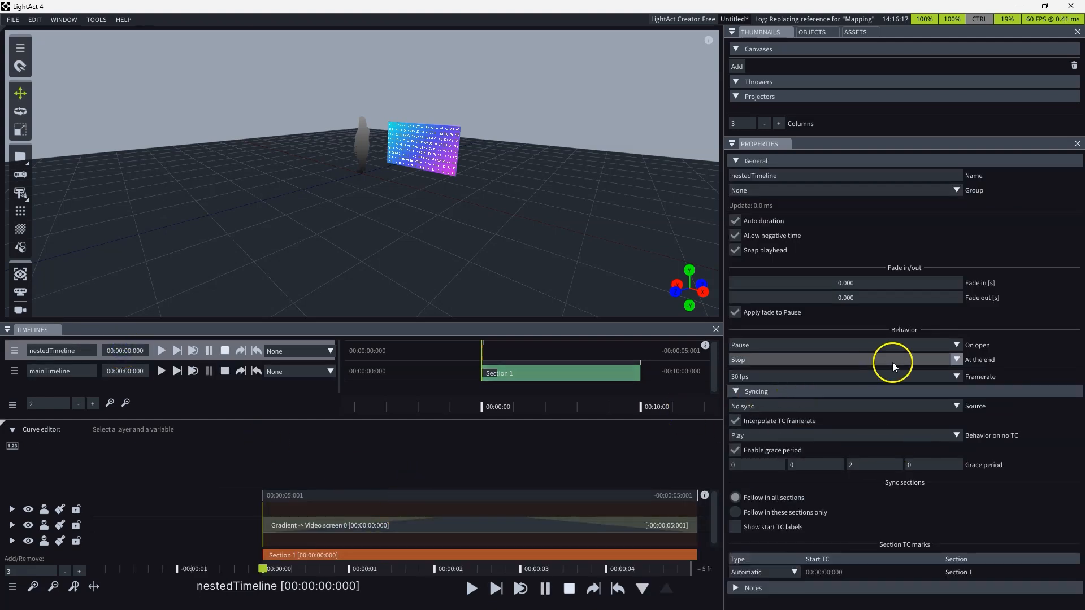
pyautogui.scroll(-2, 303, 559)
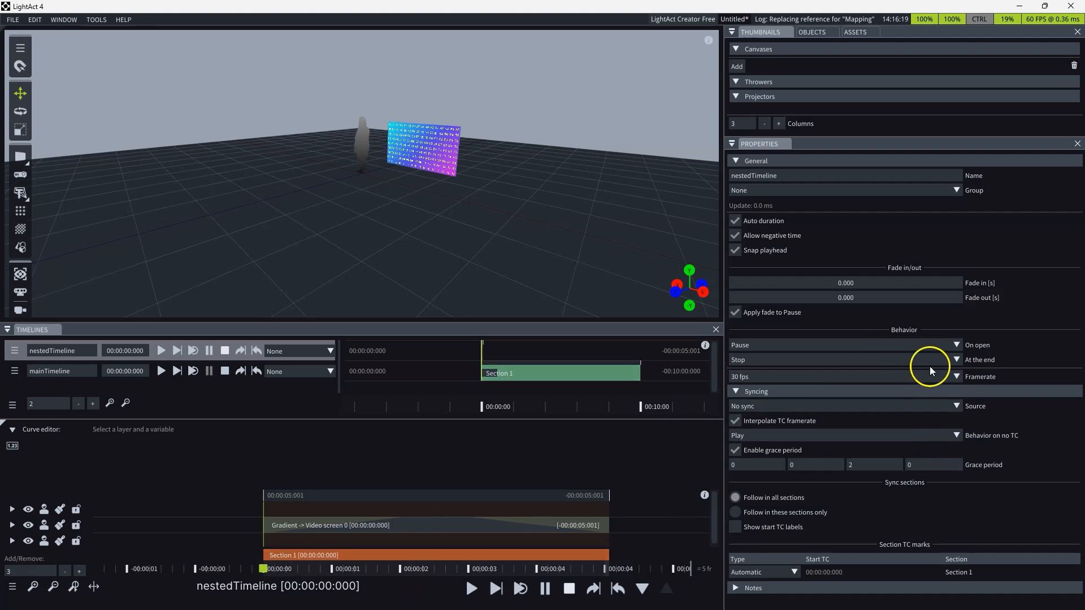
# Choose Stop as nestedTimeline's at-the-end behavior and move the playhead near the section's end, at 00:00:04:024
pyautogui.click(955, 361)
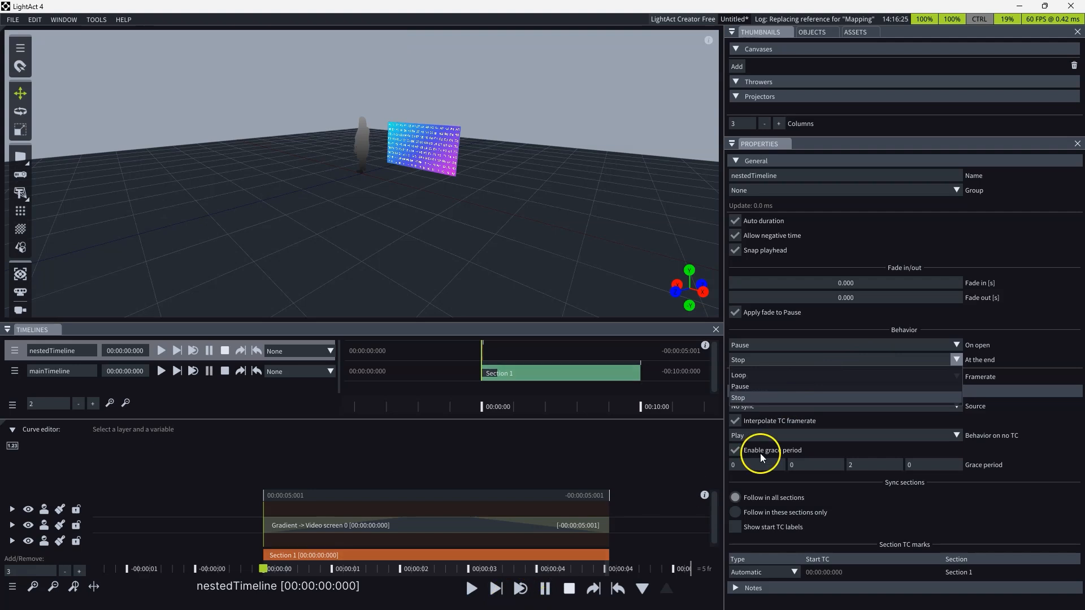
pyautogui.click(757, 397)
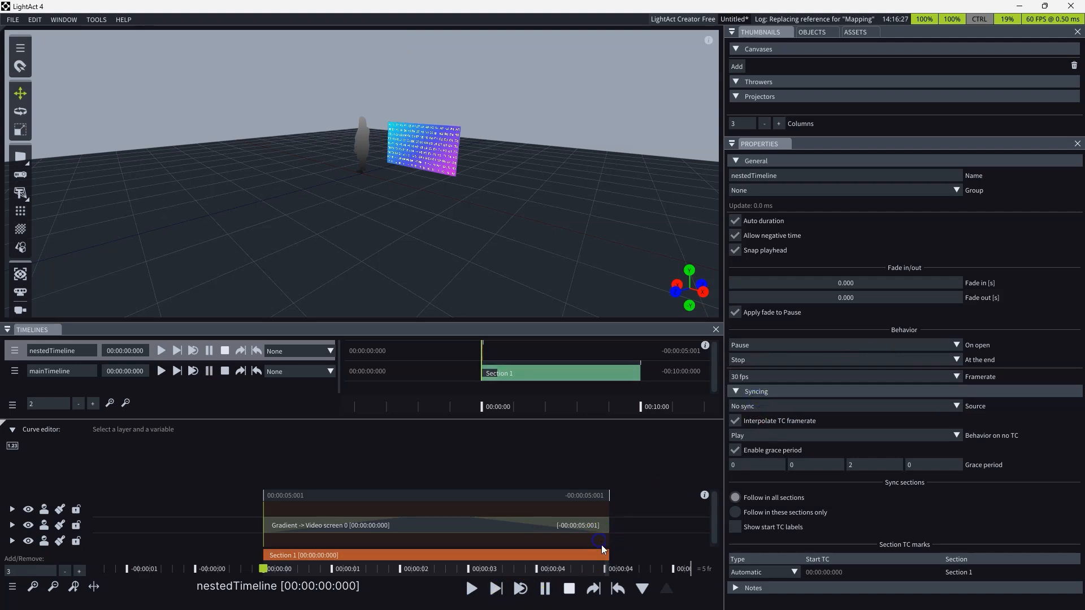
pyautogui.click(601, 551)
pyautogui.click(587, 568)
pyautogui.moveTo(596, 568); pyautogui.dragTo(602, 575)
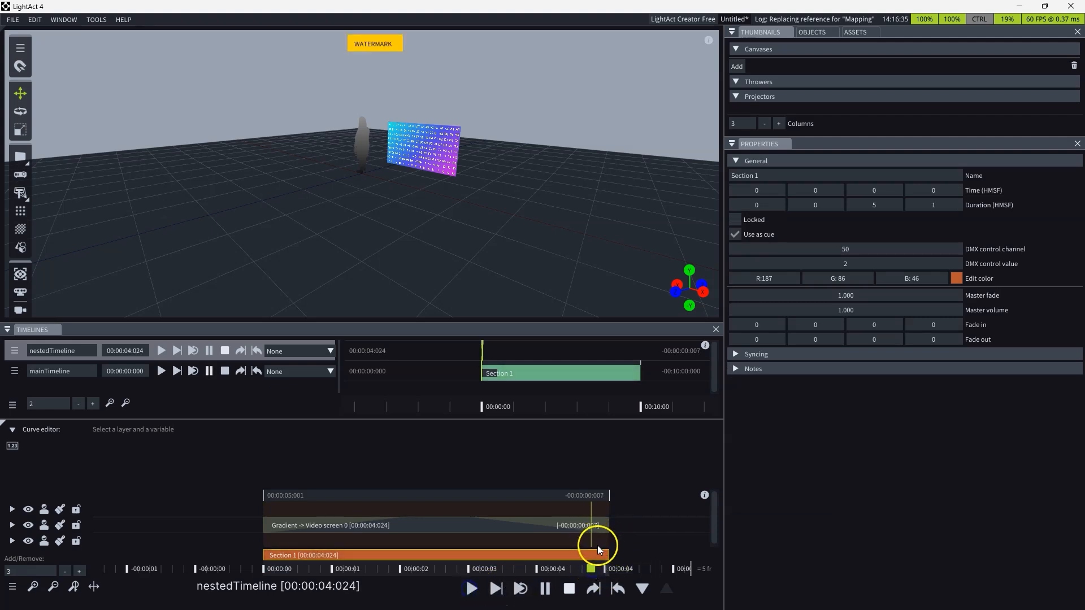
# Add one marker at 5 seconds and a second marker at time 0 in nestedTimeline
pyautogui.scroll(3, 598, 545)
pyautogui.scroll(2, 603, 545)
pyautogui.doubleClick(591, 572)
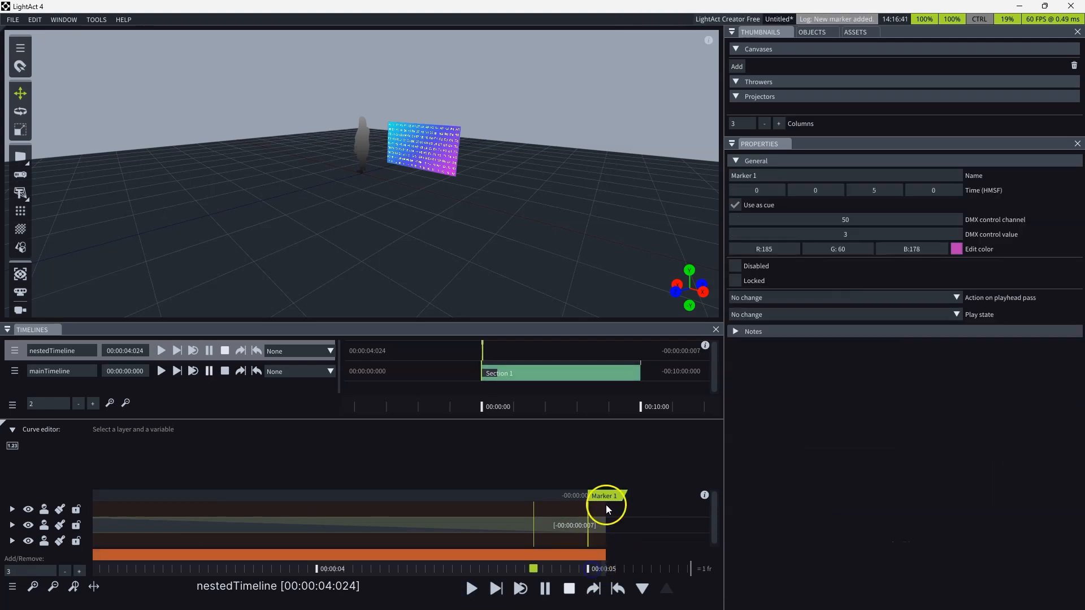
pyautogui.click(608, 497)
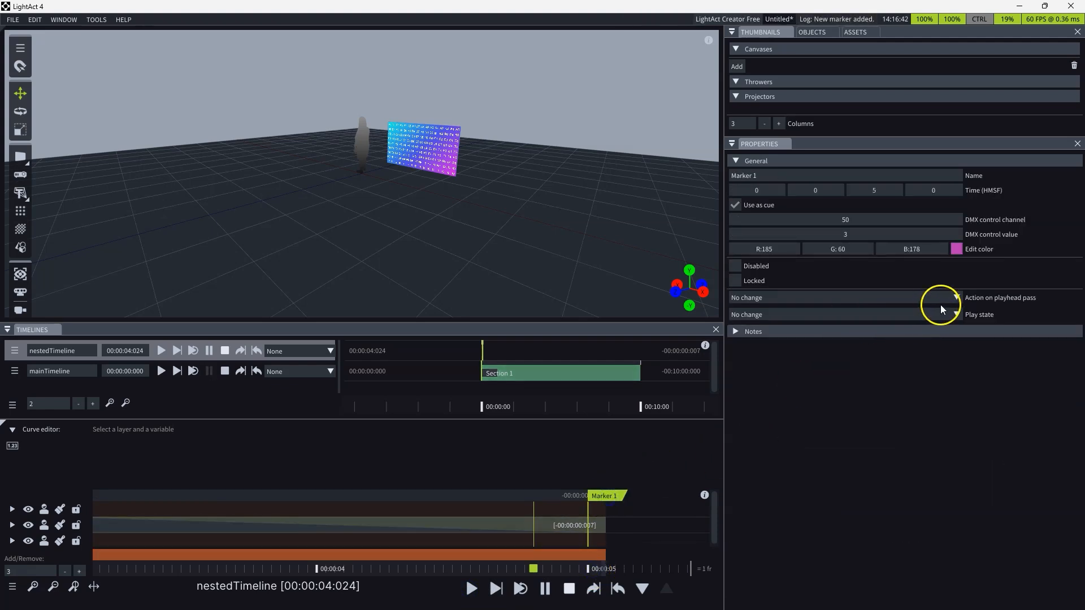
pyautogui.scroll(-5, 633, 529)
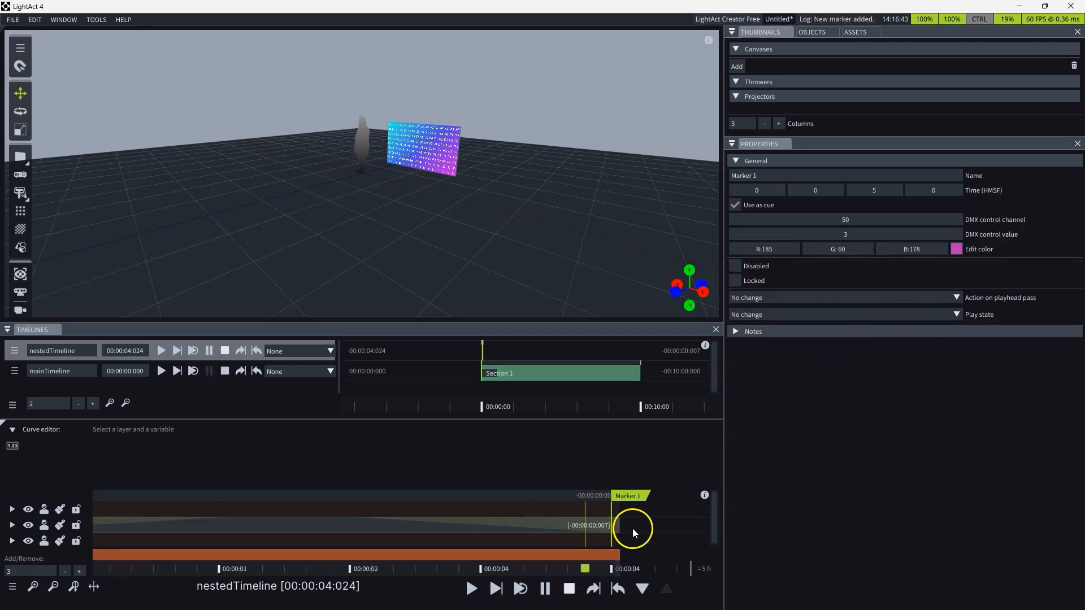
pyautogui.doubleClick(280, 570)
pyautogui.click(305, 499)
# Set the action on playhead pass of the 5-second marker to GoTo previous marker
pyautogui.click(636, 493)
pyautogui.click(951, 298)
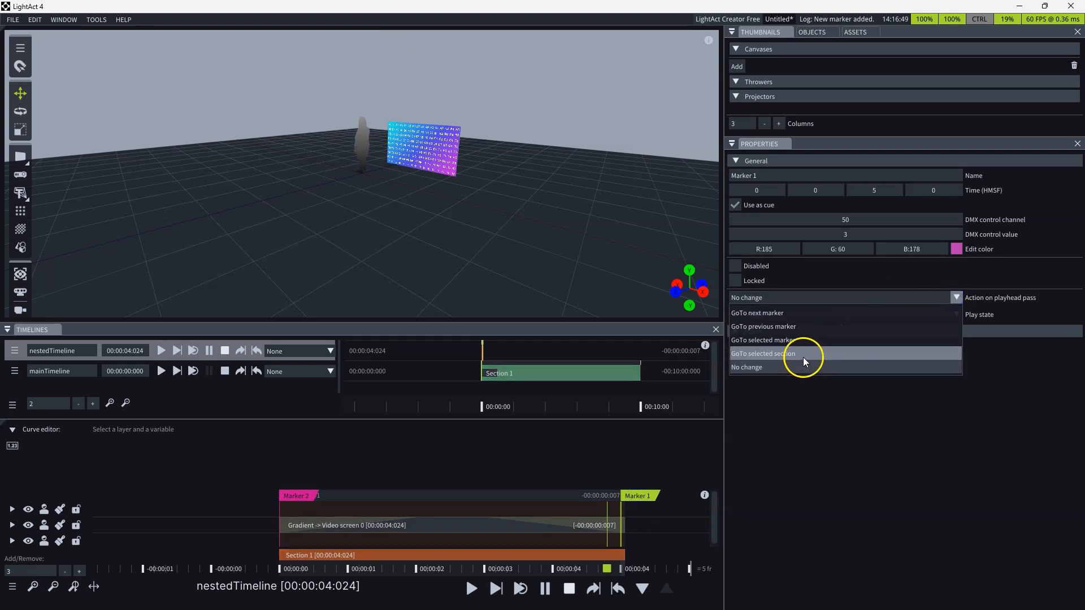
pyautogui.click(814, 326)
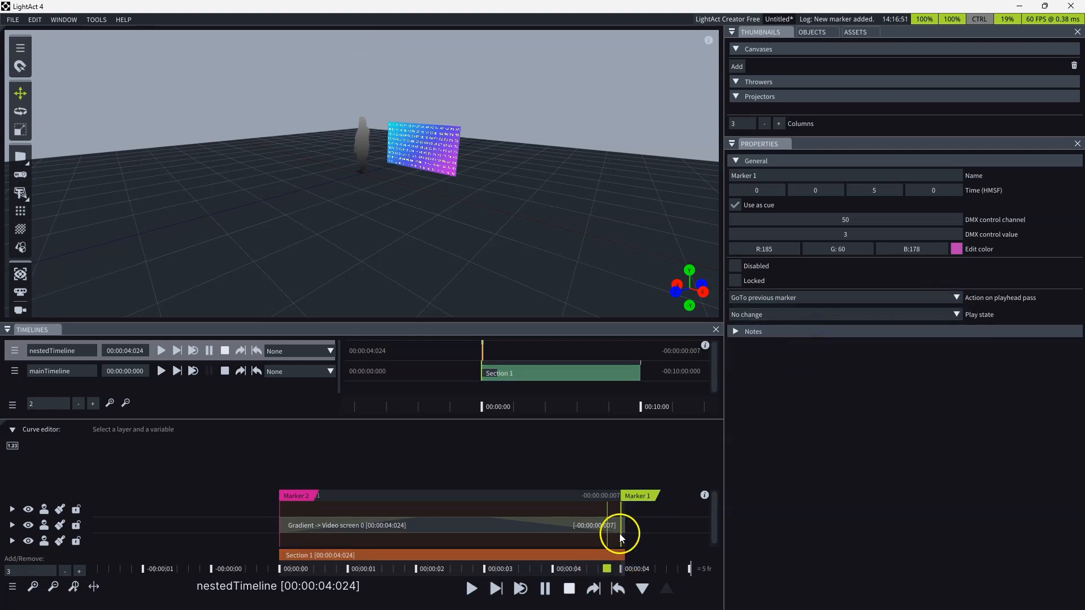
# Play nestedTimeline from just before Marker 1, at 00:00:04:027, to test the jump to the previous marker, and pause
pyautogui.scroll(4, 614, 570)
pyautogui.moveTo(586, 570); pyautogui.dragTo(624, 583)
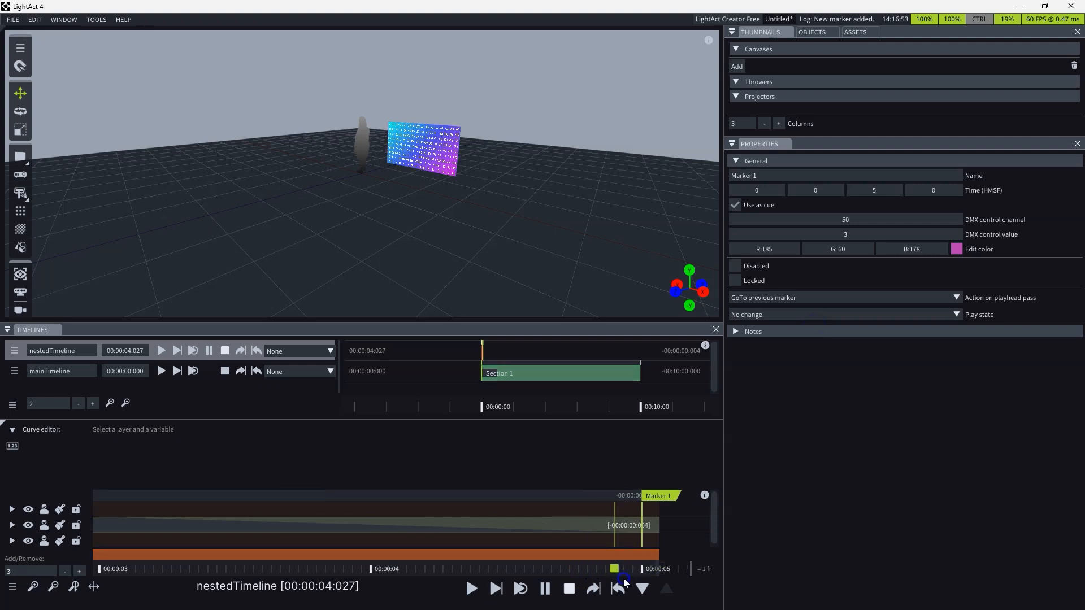
pyautogui.moveTo(657, 495)
pyautogui.mouseDown()
pyautogui.moveTo(683, 502)
pyautogui.moveTo(666, 502)
pyautogui.moveTo(670, 524)
pyautogui.moveTo(677, 487)
pyautogui.moveTo(655, 499)
pyautogui.mouseUp()
pyautogui.press('space')
pyautogui.scroll(-5, 637, 535)
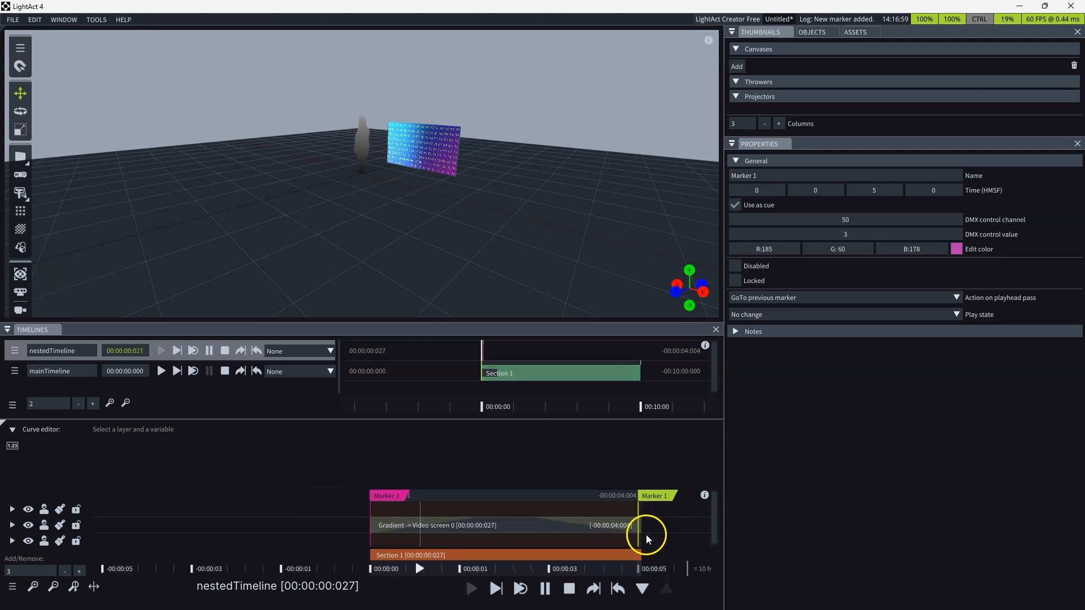
pyautogui.press('space')
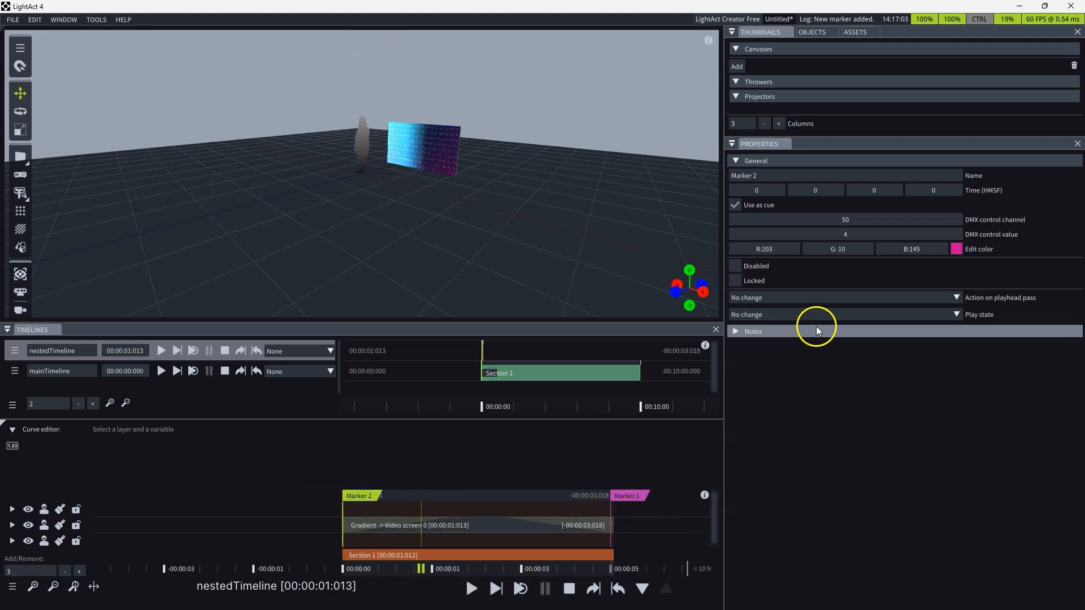
# Set Marker 2's play state to Stop and test it by playing from just before Marker 1
pyautogui.click(956, 315)
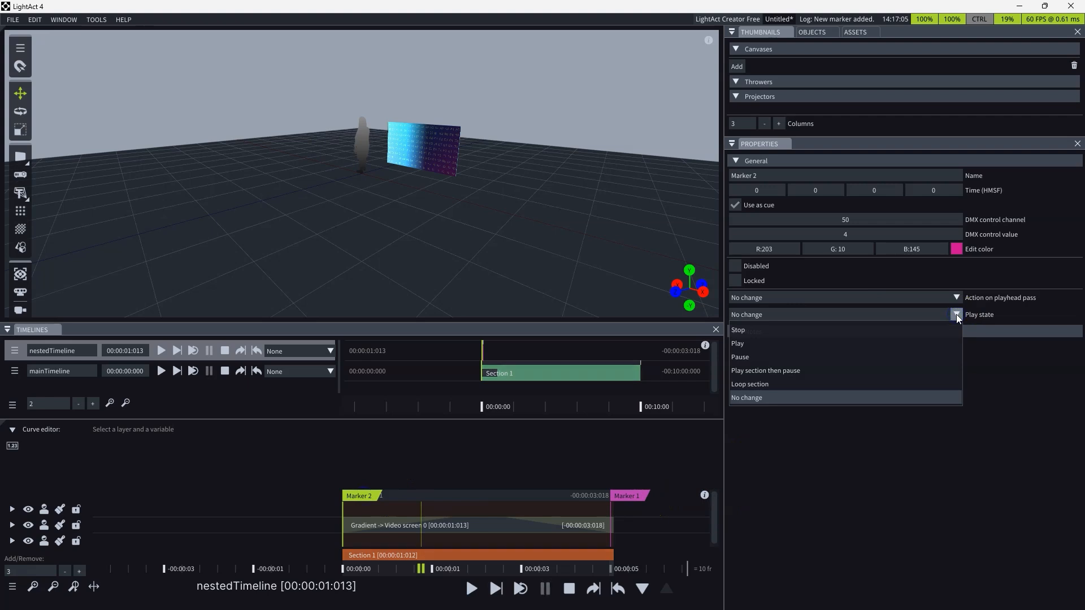
pyautogui.click(926, 330)
pyautogui.click(869, 328)
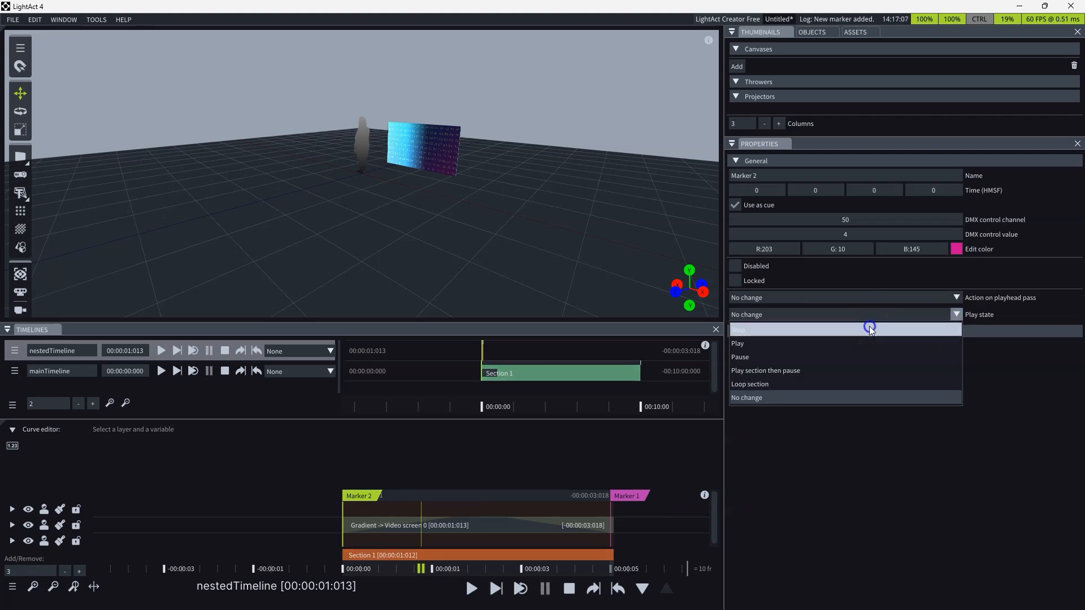
pyautogui.click(603, 569)
pyautogui.press('space')
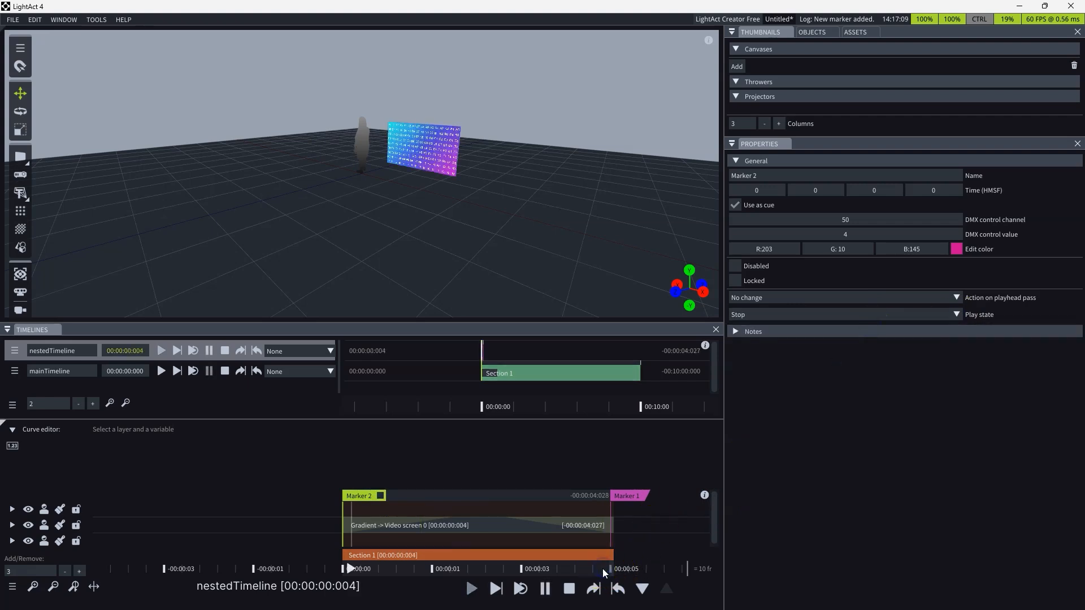
pyautogui.press('space')
pyautogui.click(358, 497)
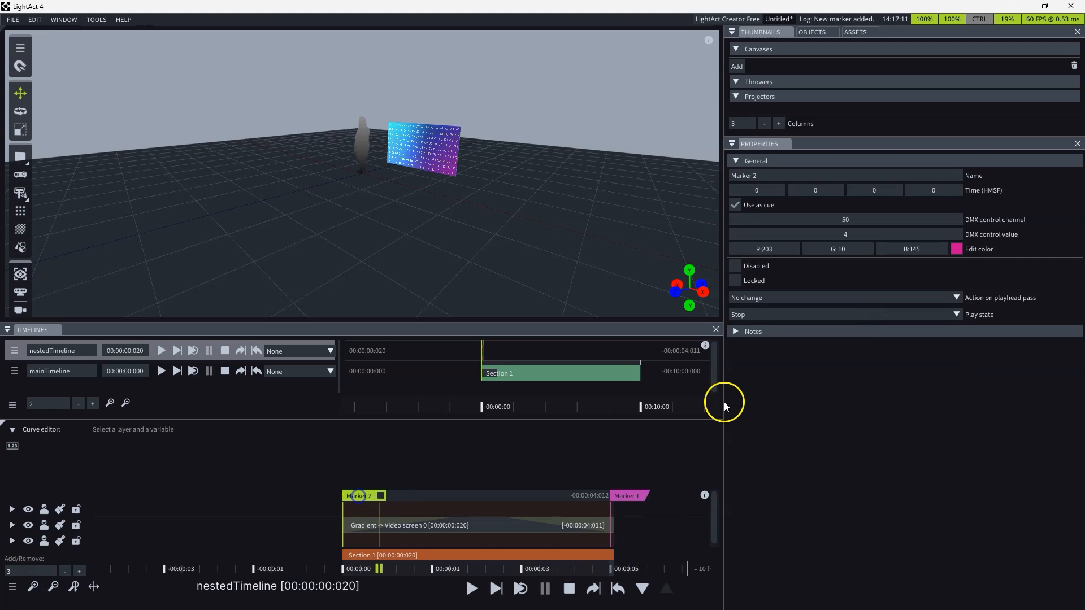
pyautogui.click(957, 297)
pyautogui.click(957, 299)
pyautogui.click(958, 314)
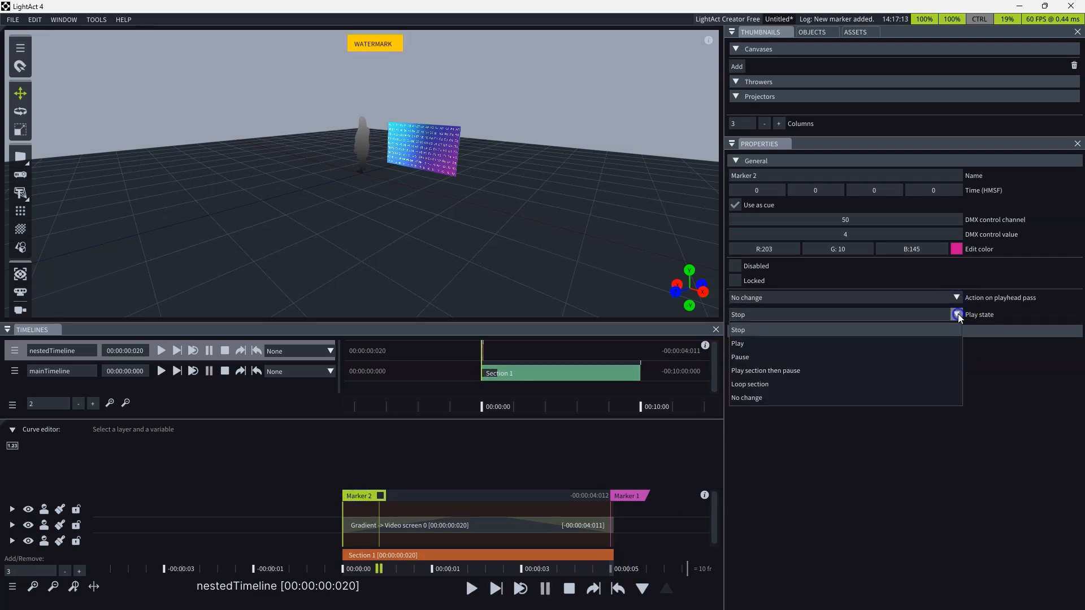
pyautogui.click(1012, 495)
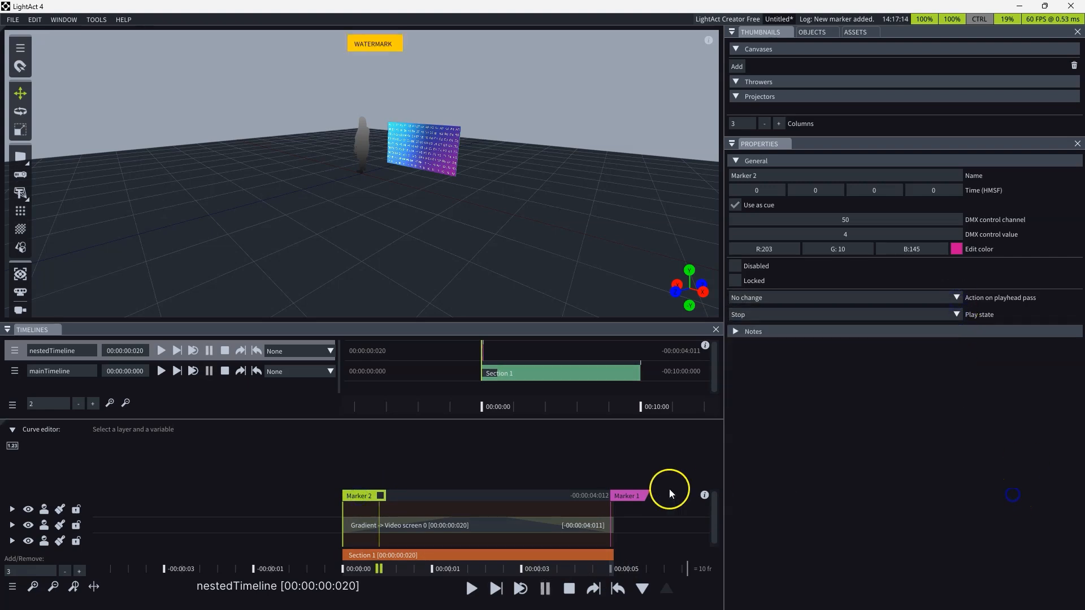
# Set Marker 1's play state to Stop
pyautogui.click(956, 314)
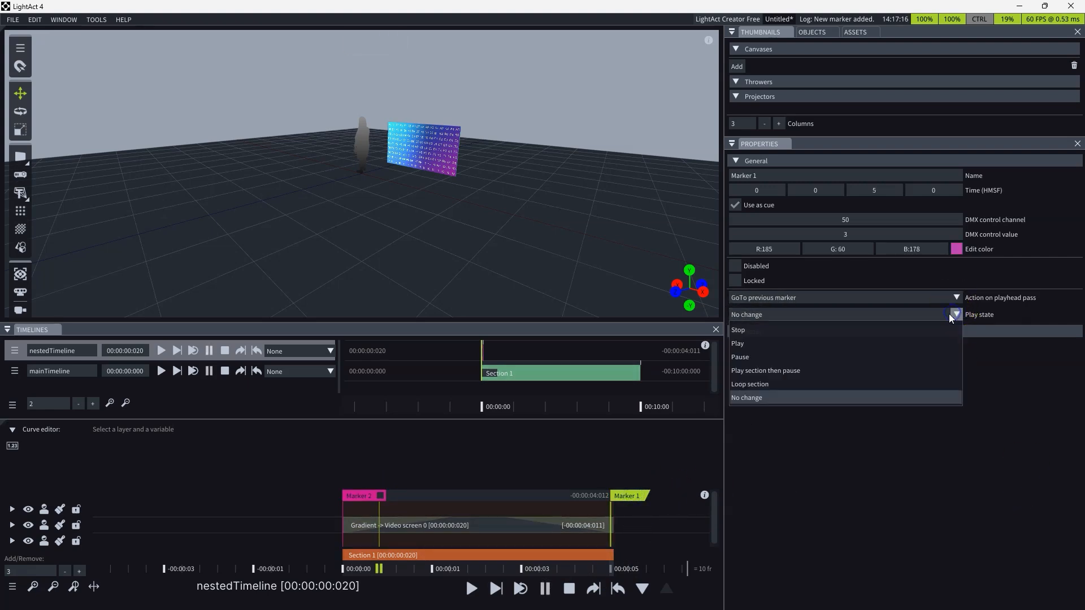
pyautogui.click(778, 331)
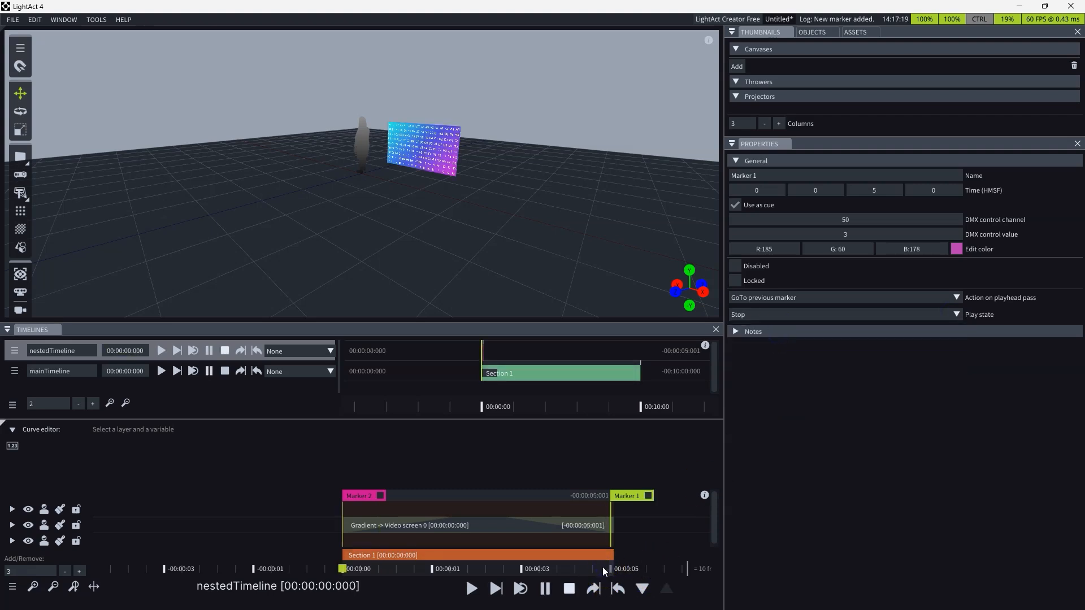
# Set Marker 2's play state to No change and play the end of nestedTimeline to test the markers
pyautogui.click(364, 495)
pyautogui.click(886, 312)
pyautogui.click(746, 397)
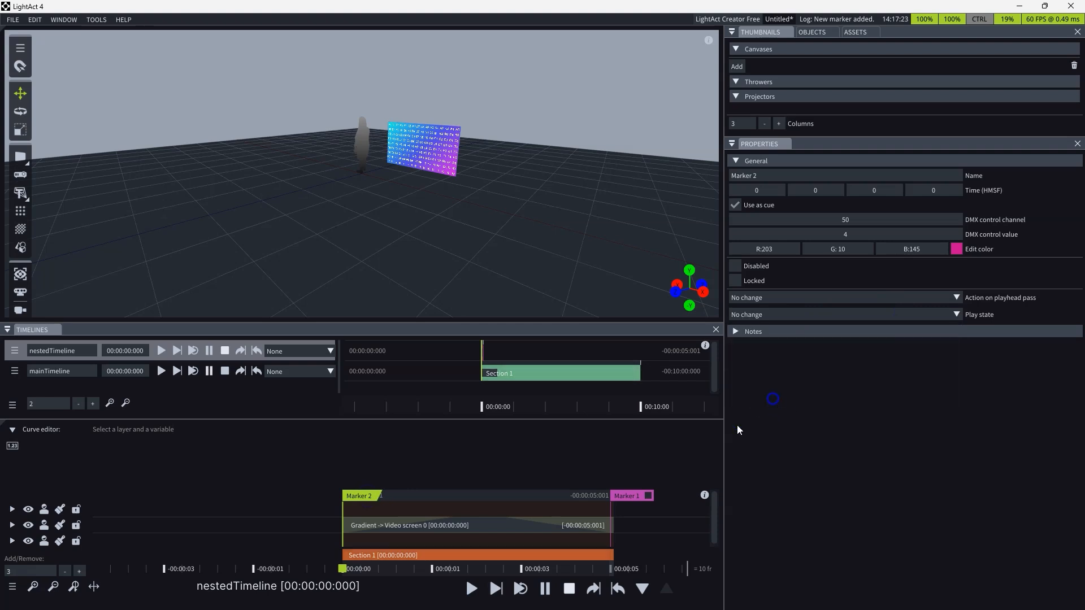
pyautogui.click(574, 584)
pyautogui.press('space')
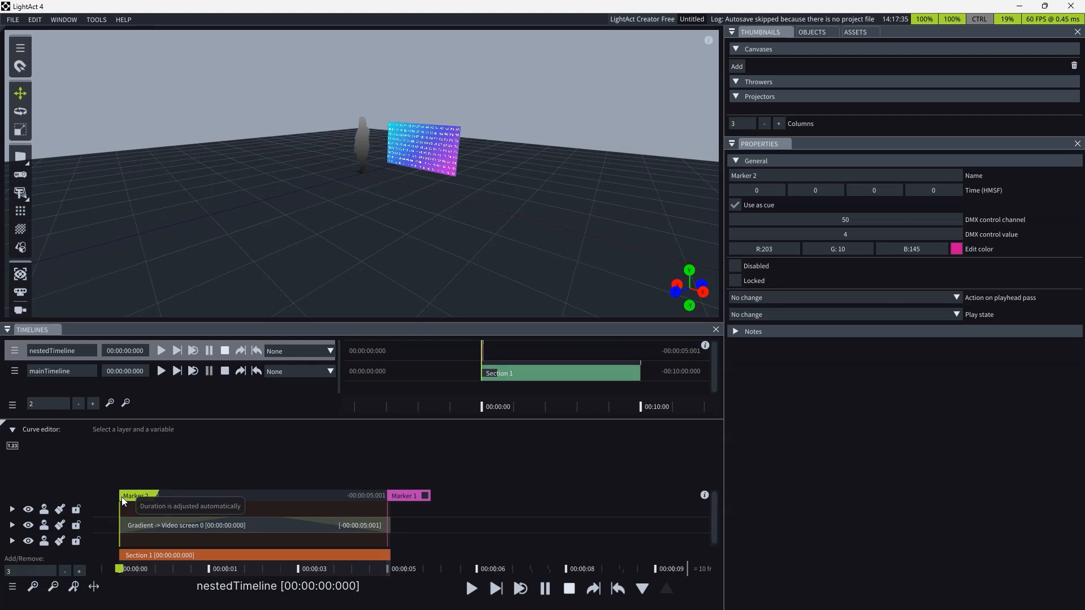
# Switch to mainTimeline and play it from about 26 seconds into the Set timeline state layer
pyautogui.click(114, 371)
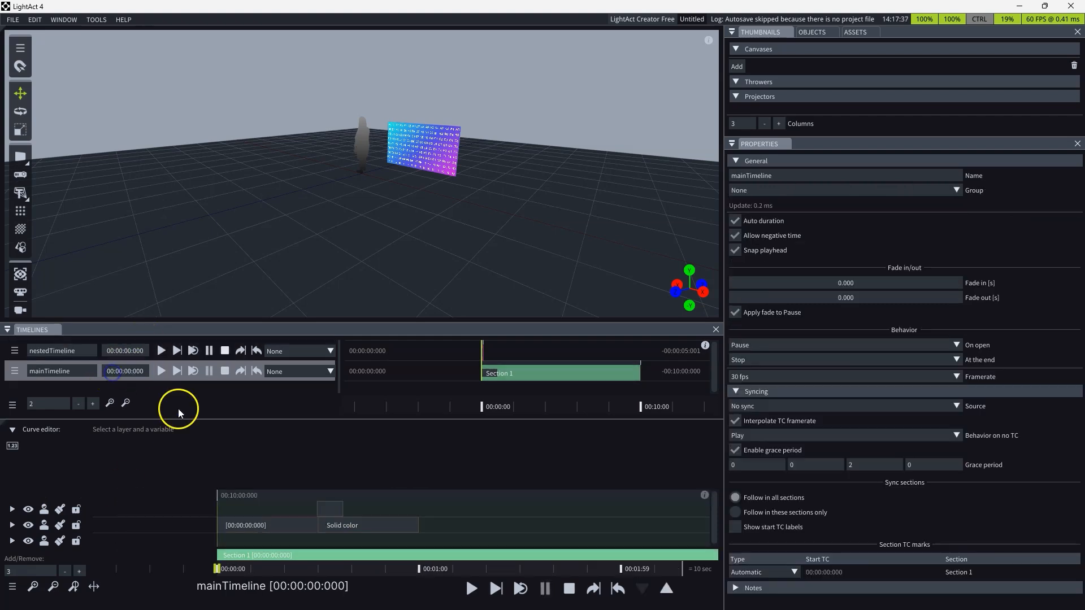
pyautogui.click(304, 570)
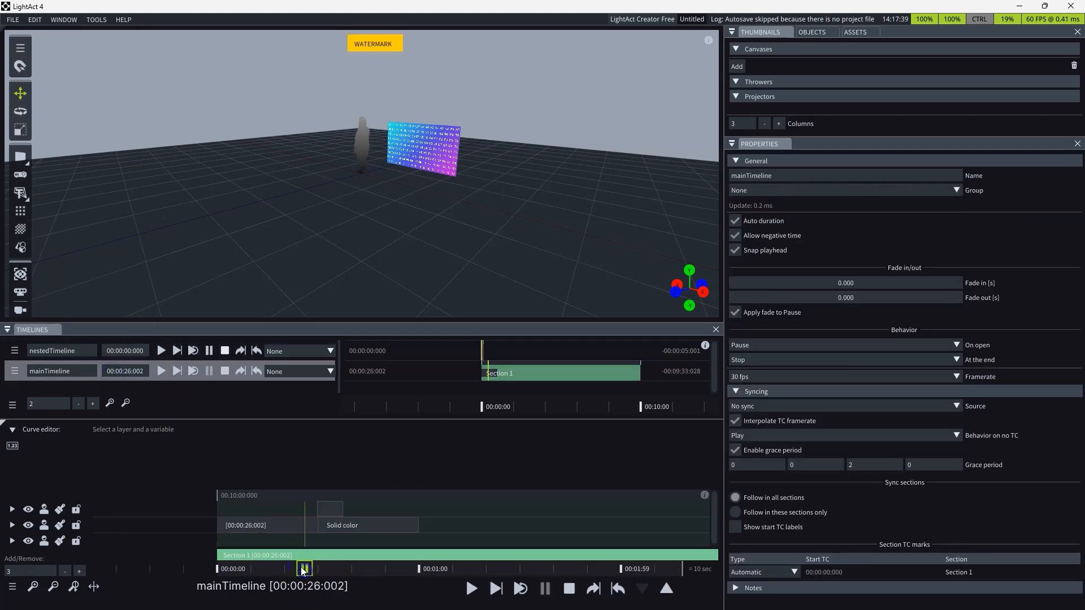
pyautogui.press('space')
pyautogui.scroll(8, 317, 544)
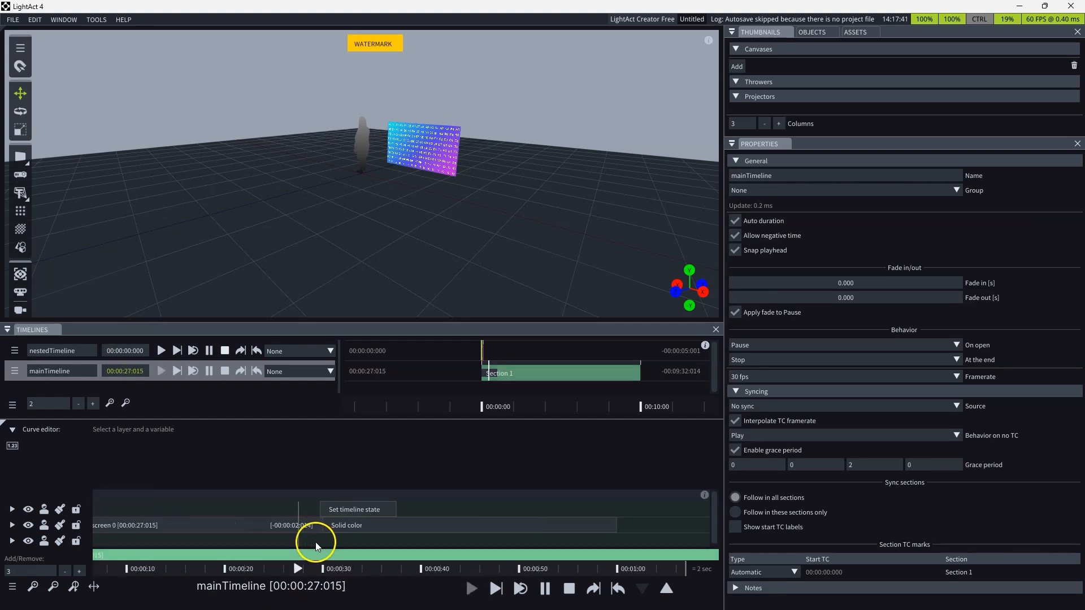
pyautogui.scroll(5, 345, 525)
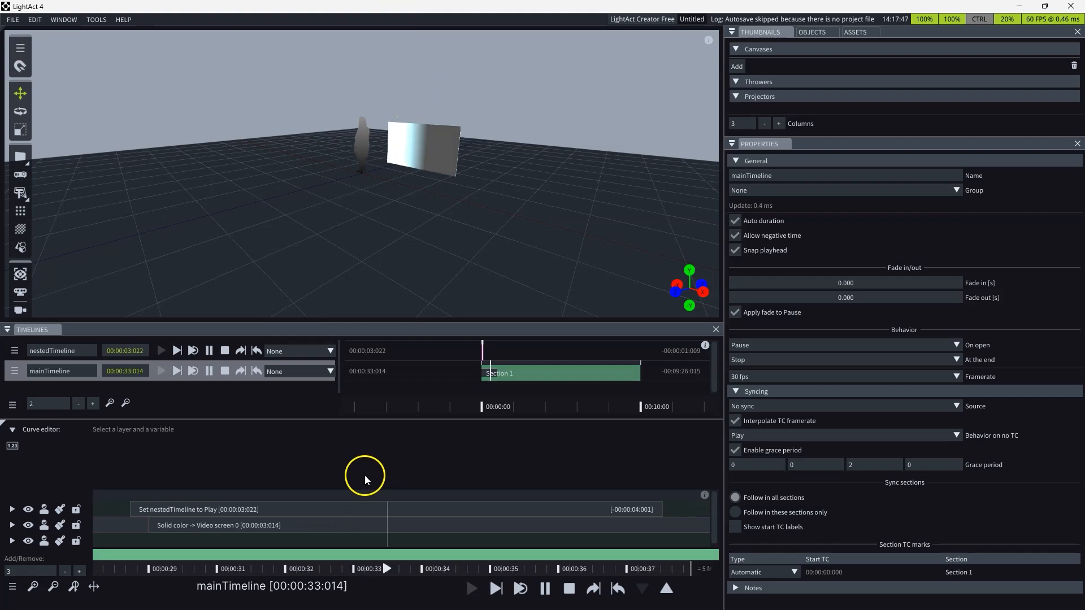
# Align the Set timeline state layer's start to 30 seconds, shorten it to about 3 seconds, and play through it
pyautogui.moveTo(170, 515); pyautogui.dragTo(185, 511)
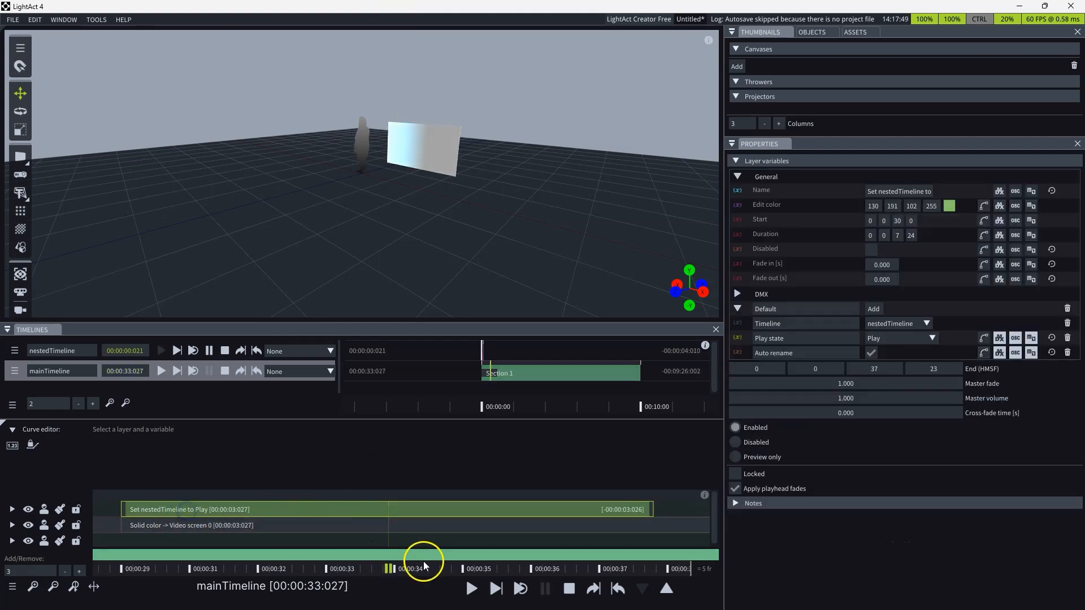
pyautogui.moveTo(652, 508); pyautogui.dragTo(318, 511)
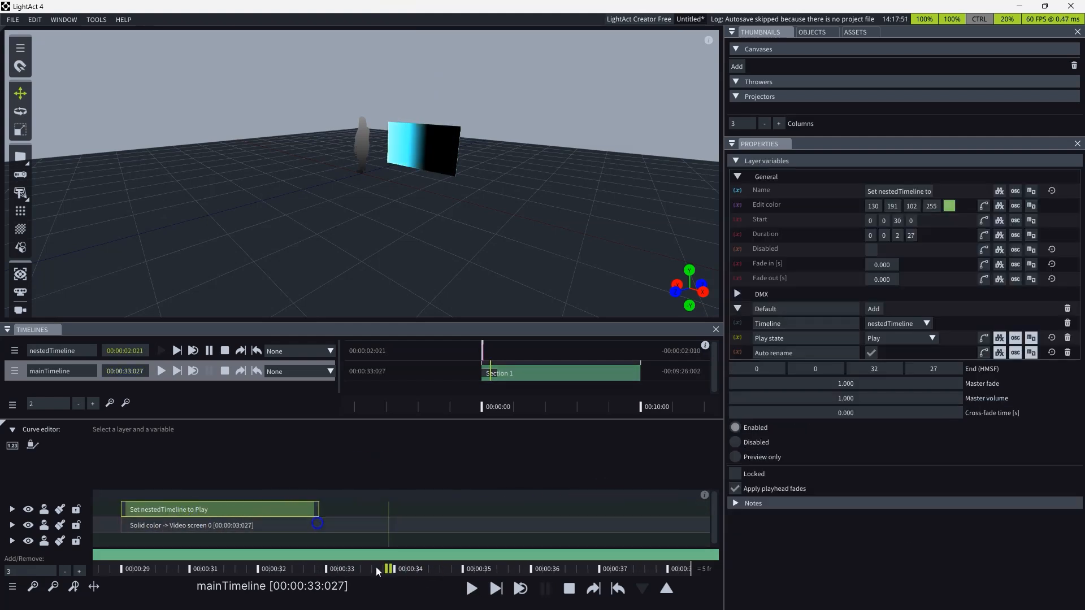
pyautogui.moveTo(392, 567); pyautogui.dragTo(105, 569)
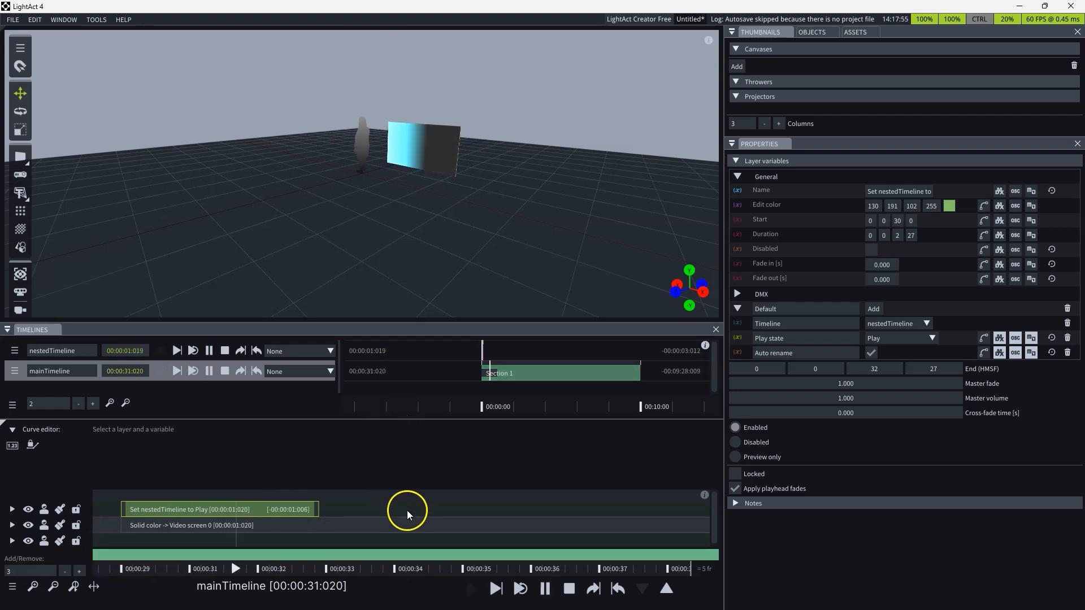
pyautogui.press('space')
# Place the Set timeline state layer just before the Solid color layer with a 1-second duration and play across both
pyautogui.scroll(-3, 483, 509)
pyautogui.moveTo(378, 510); pyautogui.dragTo(341, 512)
pyautogui.moveTo(416, 568); pyautogui.dragTo(311, 567)
pyautogui.press('space')
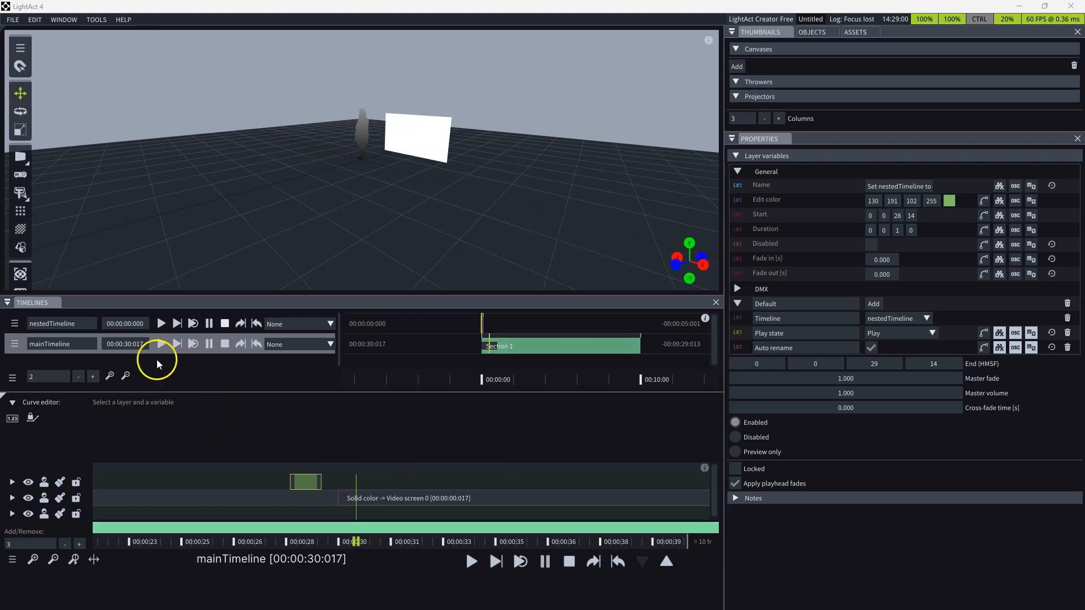
# Open nestedTimeline and examine the settings of both markers and Marker 1's action-on-playhead-pass options
pyautogui.click(117, 329)
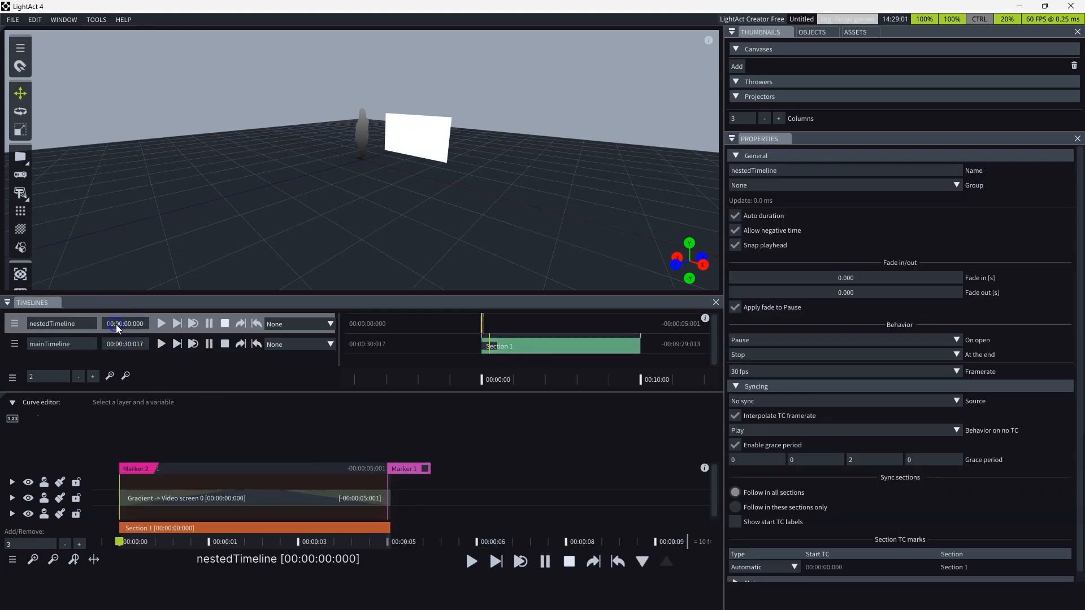
pyautogui.click(130, 470)
pyautogui.rightClick(147, 470)
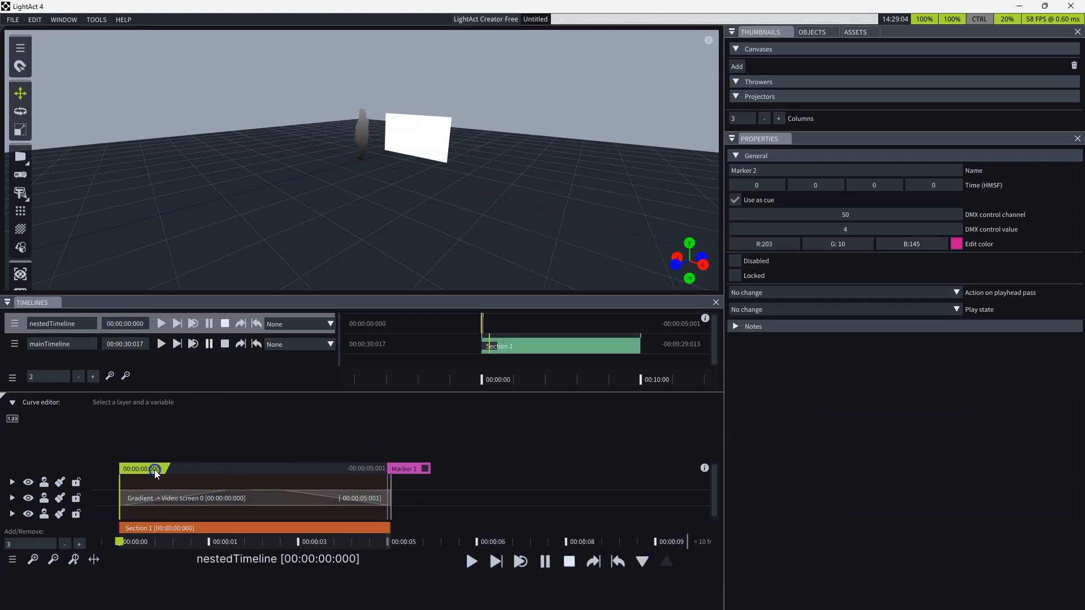
pyautogui.click(408, 467)
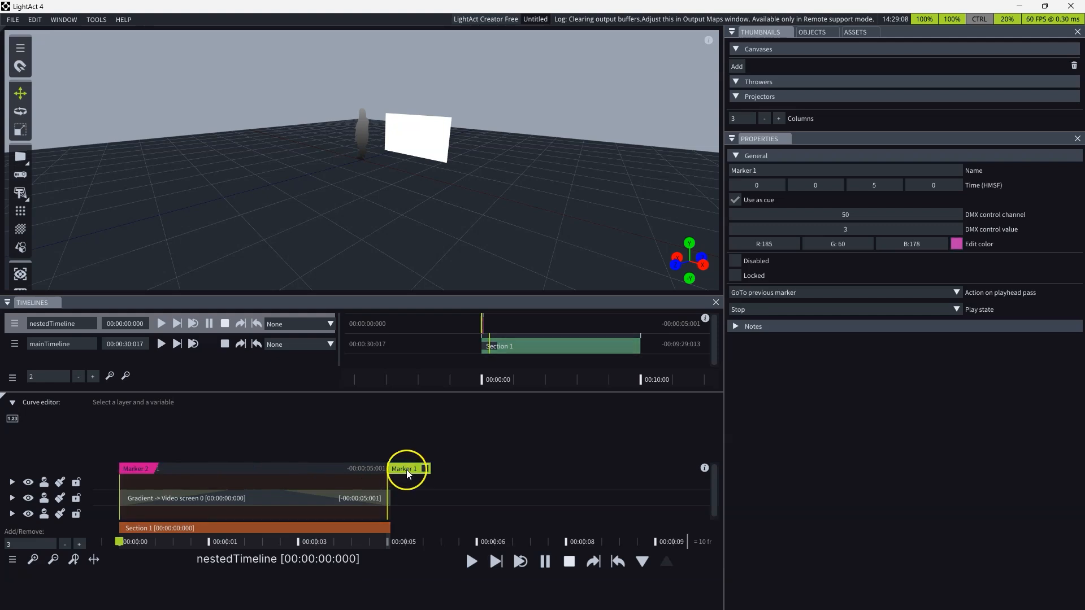
pyautogui.click(809, 296)
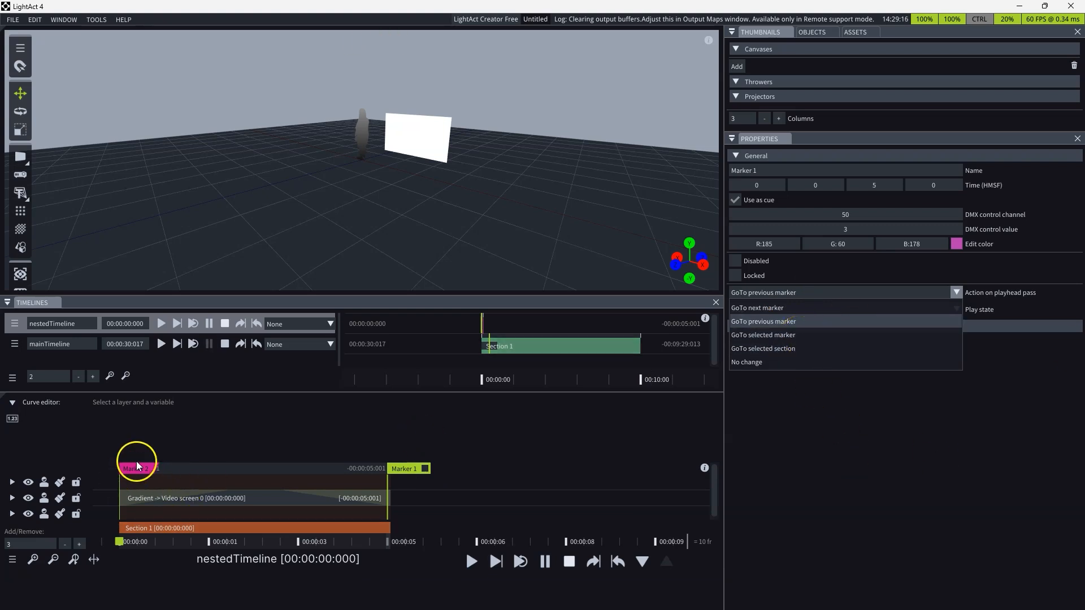
pyautogui.click(797, 493)
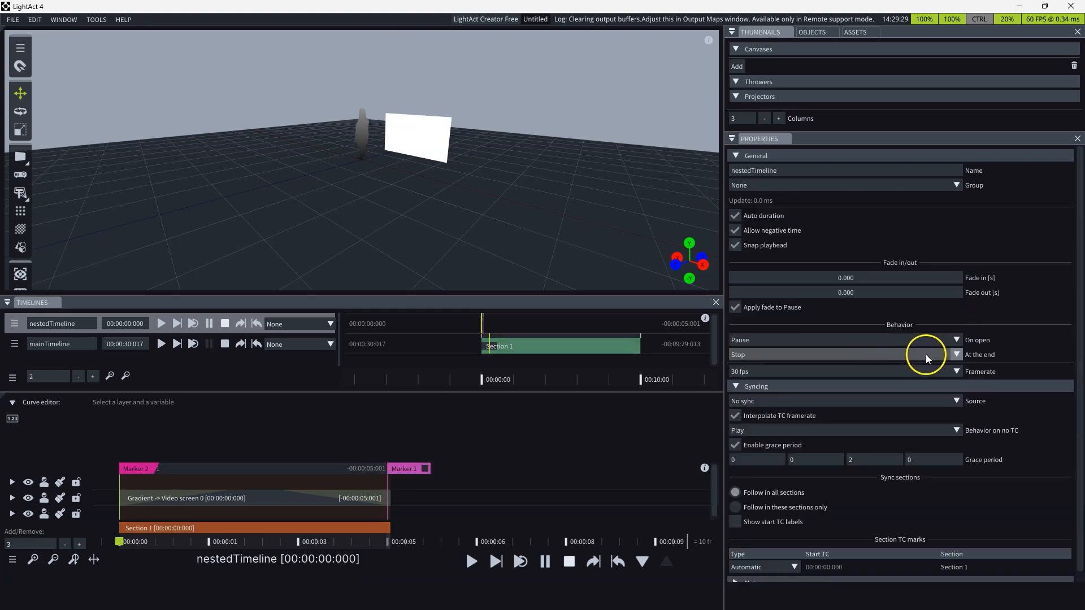
# Examine nestedTimeline's behavior options for reaching its end and Marker 1's playhead-pass action and play state
pyautogui.click(926, 354)
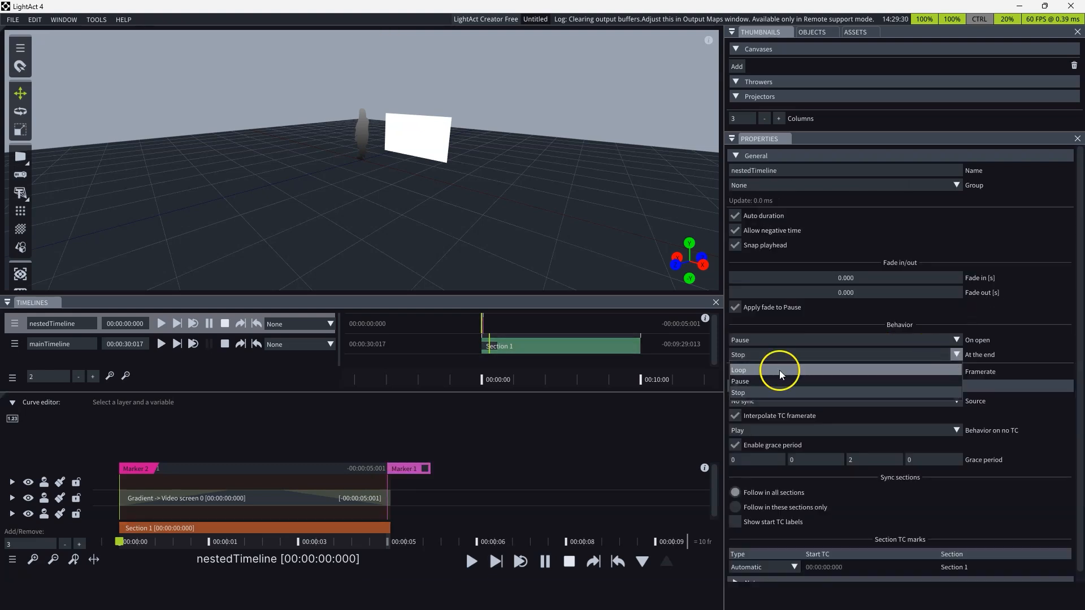
pyautogui.click(625, 460)
pyautogui.click(389, 473)
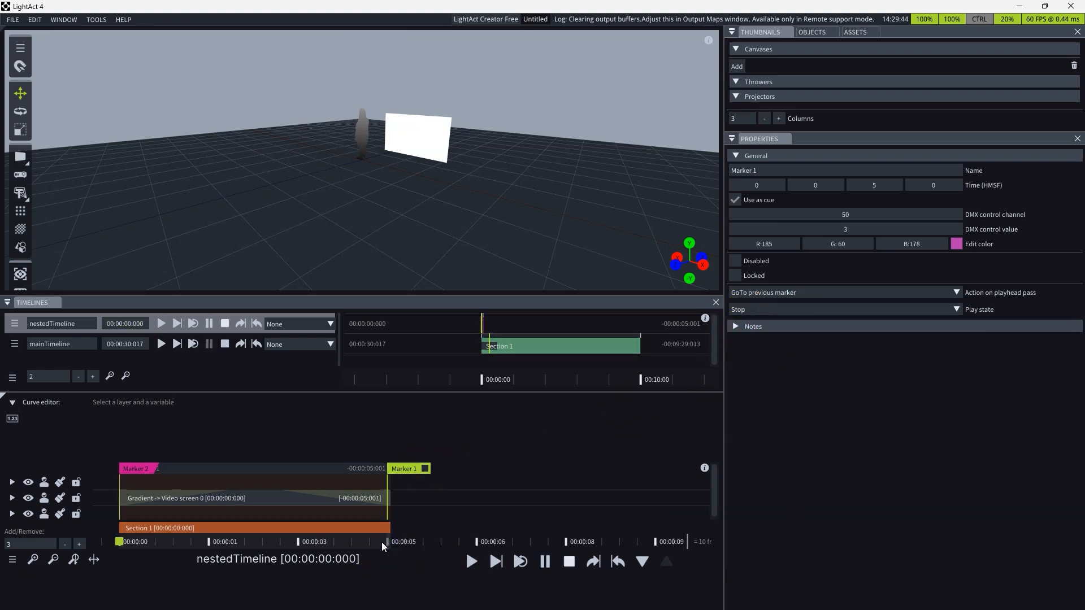
pyautogui.click(384, 512)
# Move mainTimeline's playhead to about 28 seconds and review the Set timeline state layer's variables alongside nestedTimeline
pyautogui.click(130, 346)
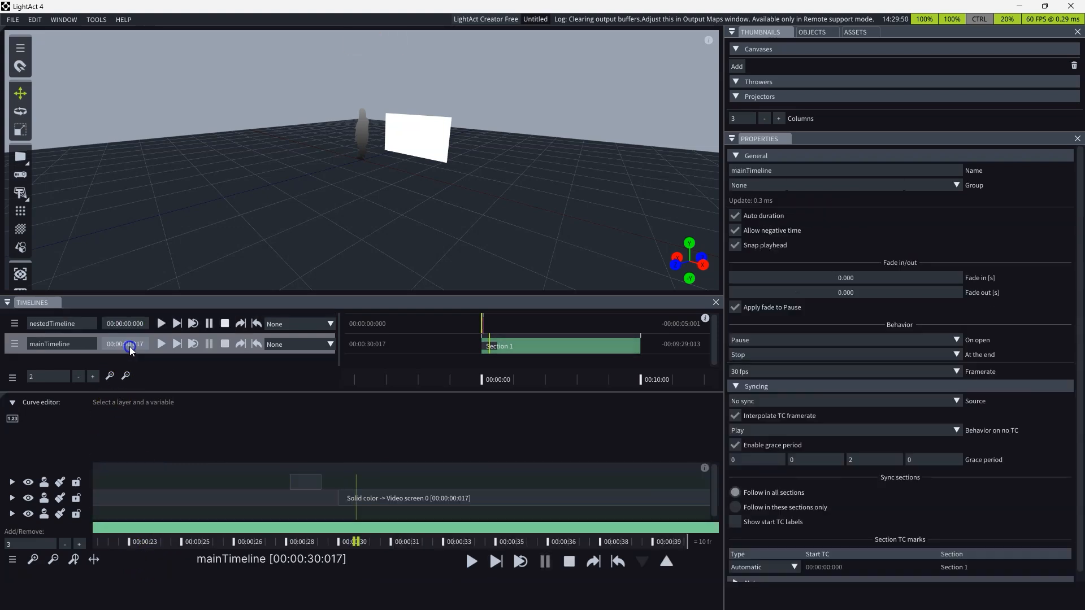
pyautogui.click(309, 482)
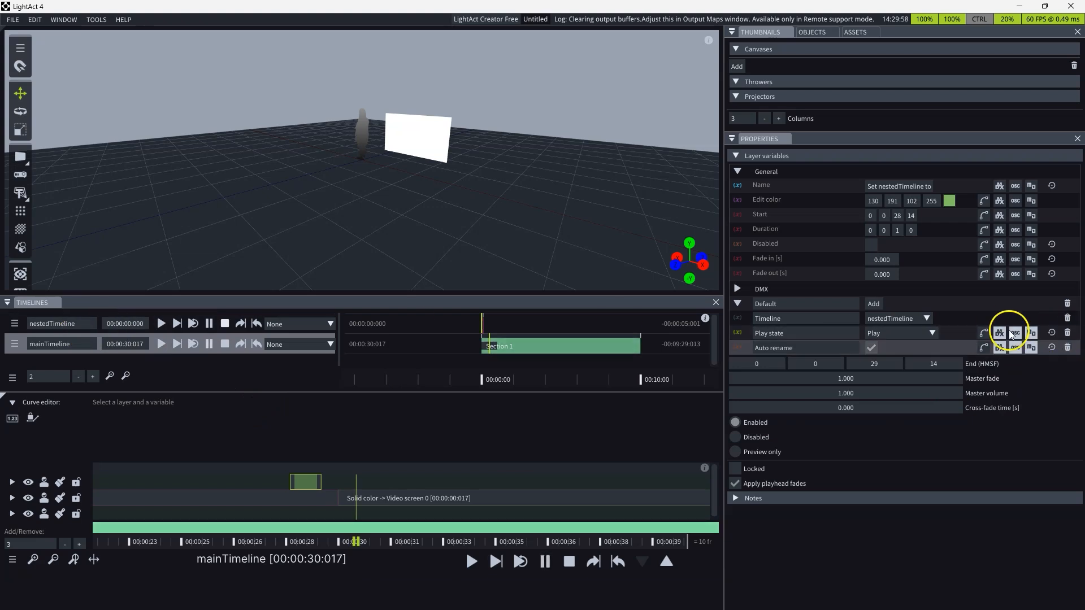
pyautogui.click(278, 542)
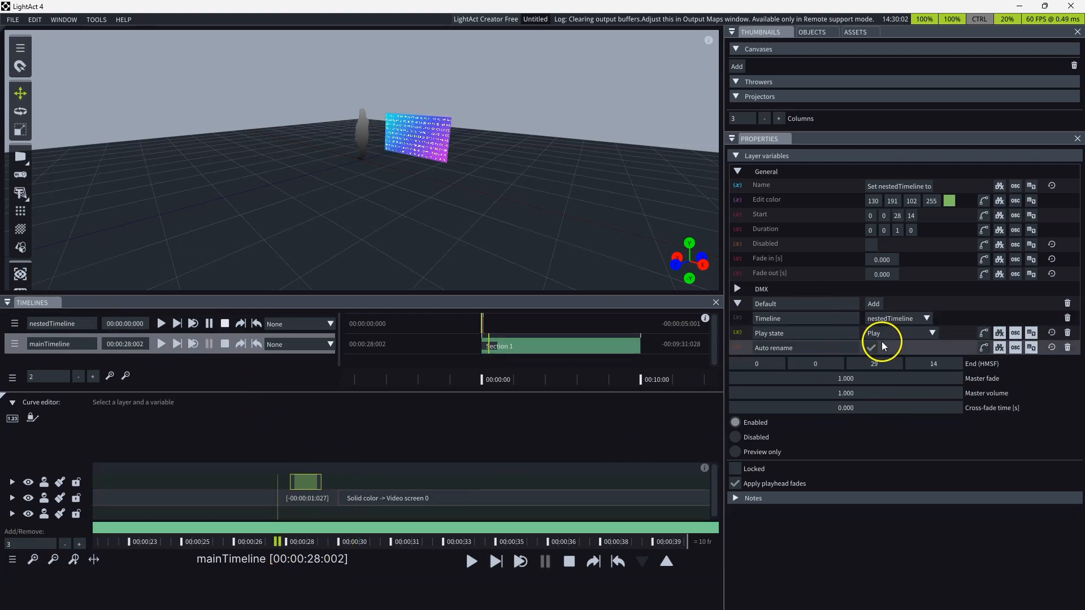
pyautogui.click(308, 478)
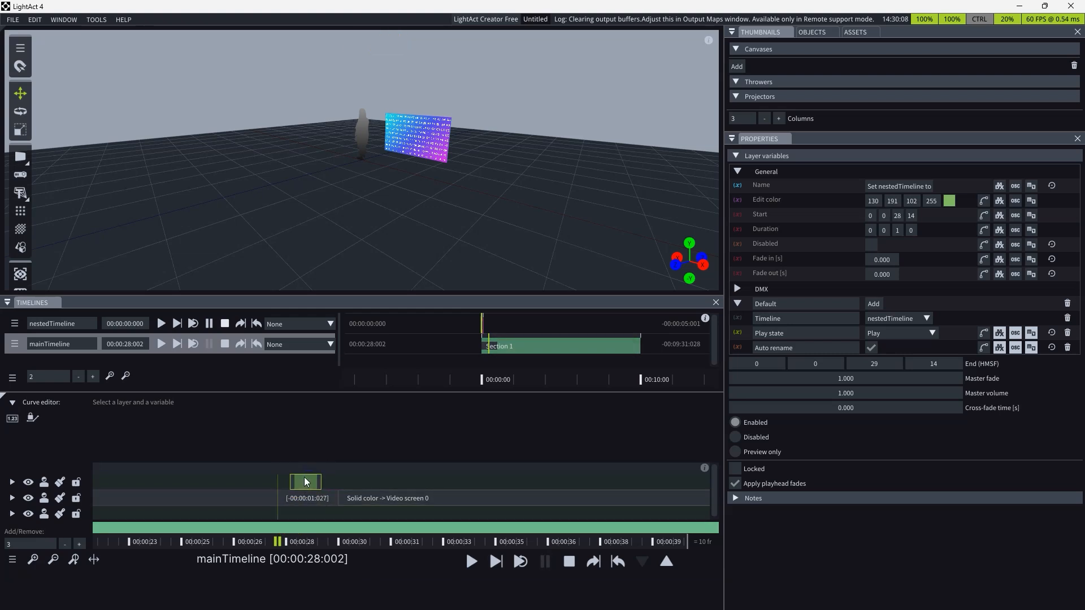
pyautogui.click(112, 323)
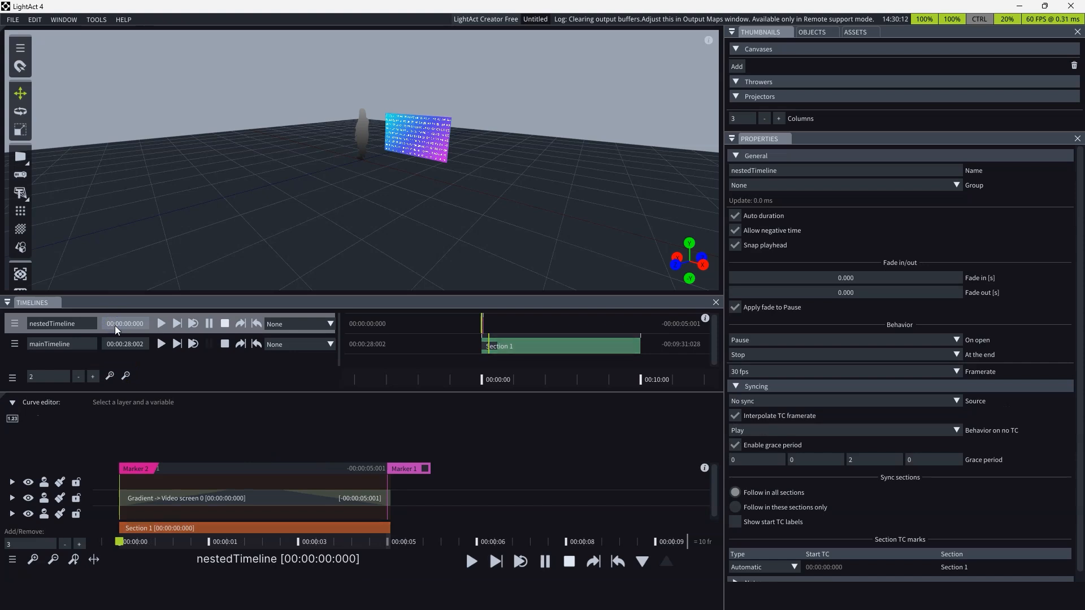
pyautogui.click(117, 337)
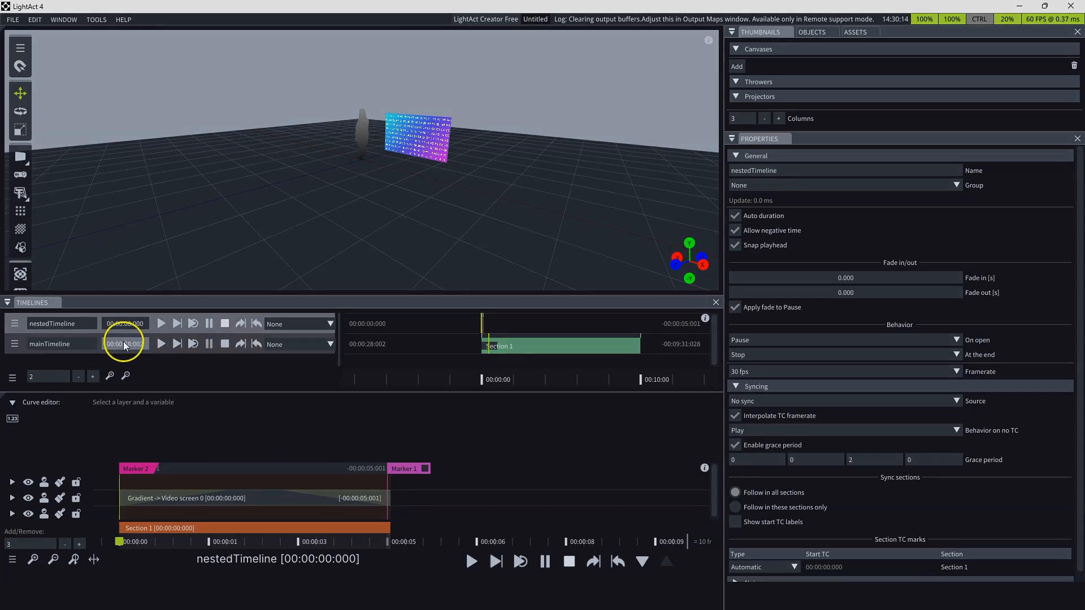